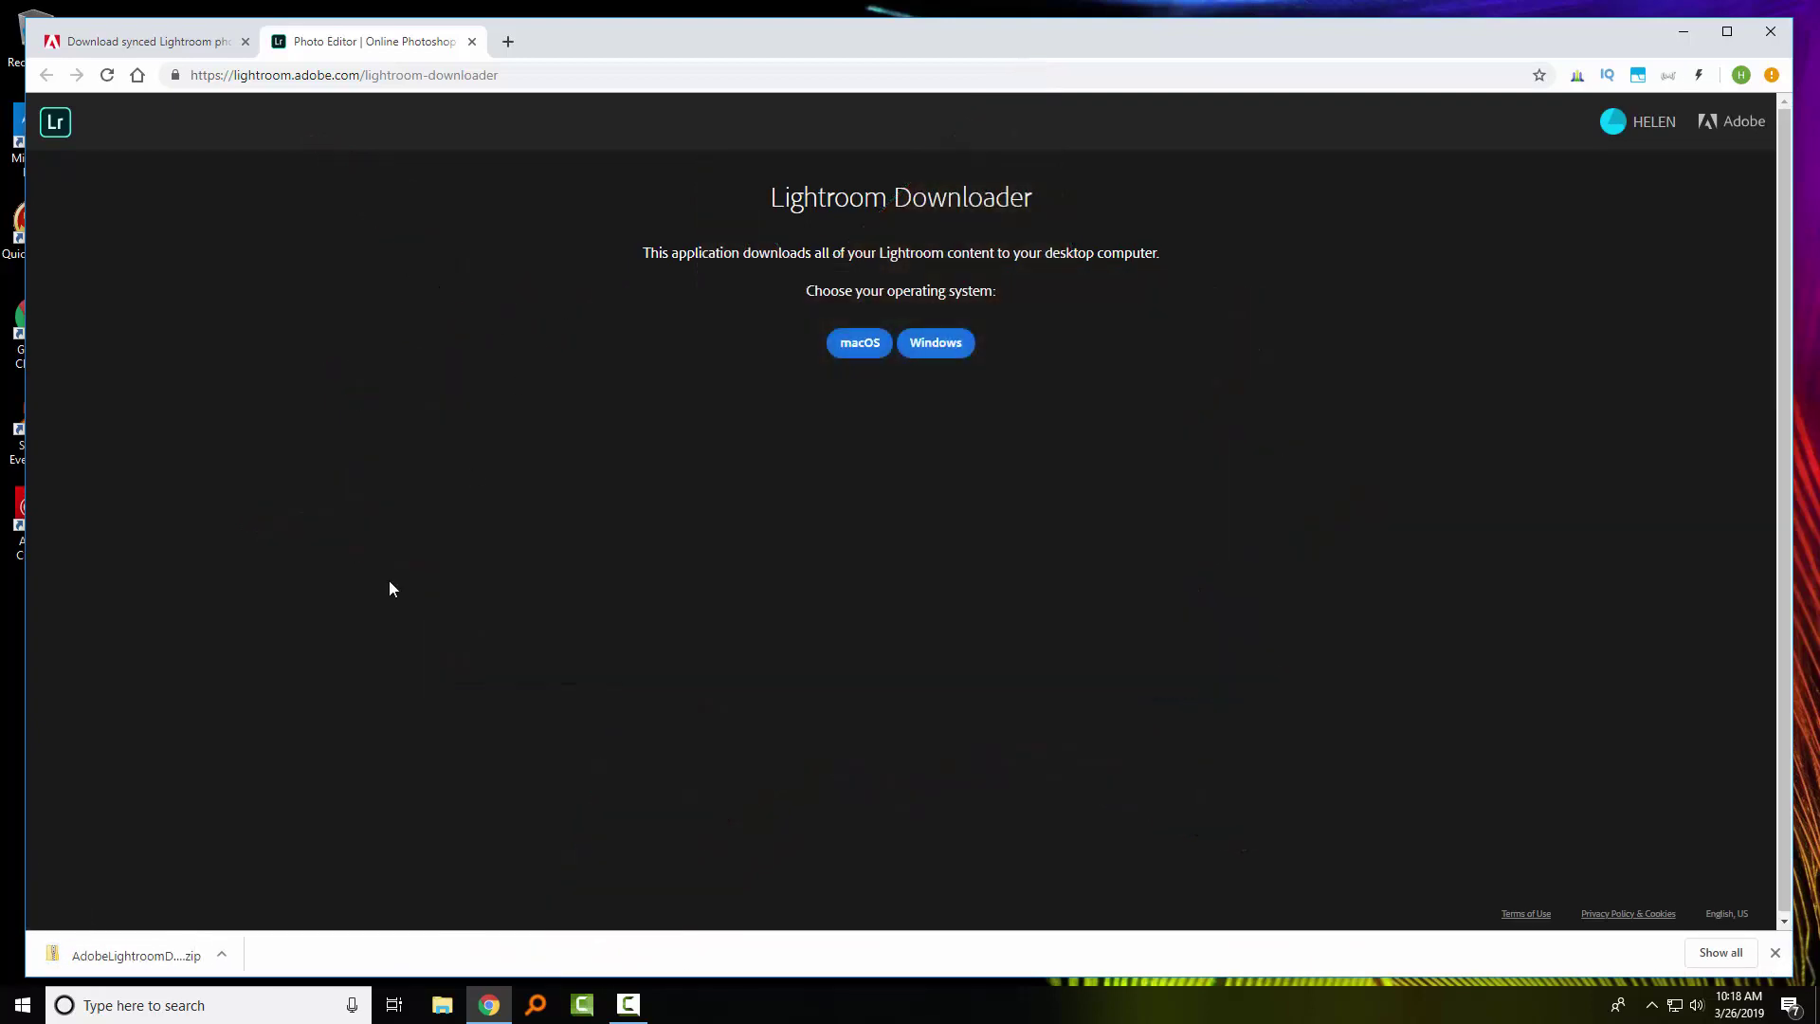
- Find the downloaded AdobeLightroomDownloader.zip in Downloads and open it
click(221, 954)
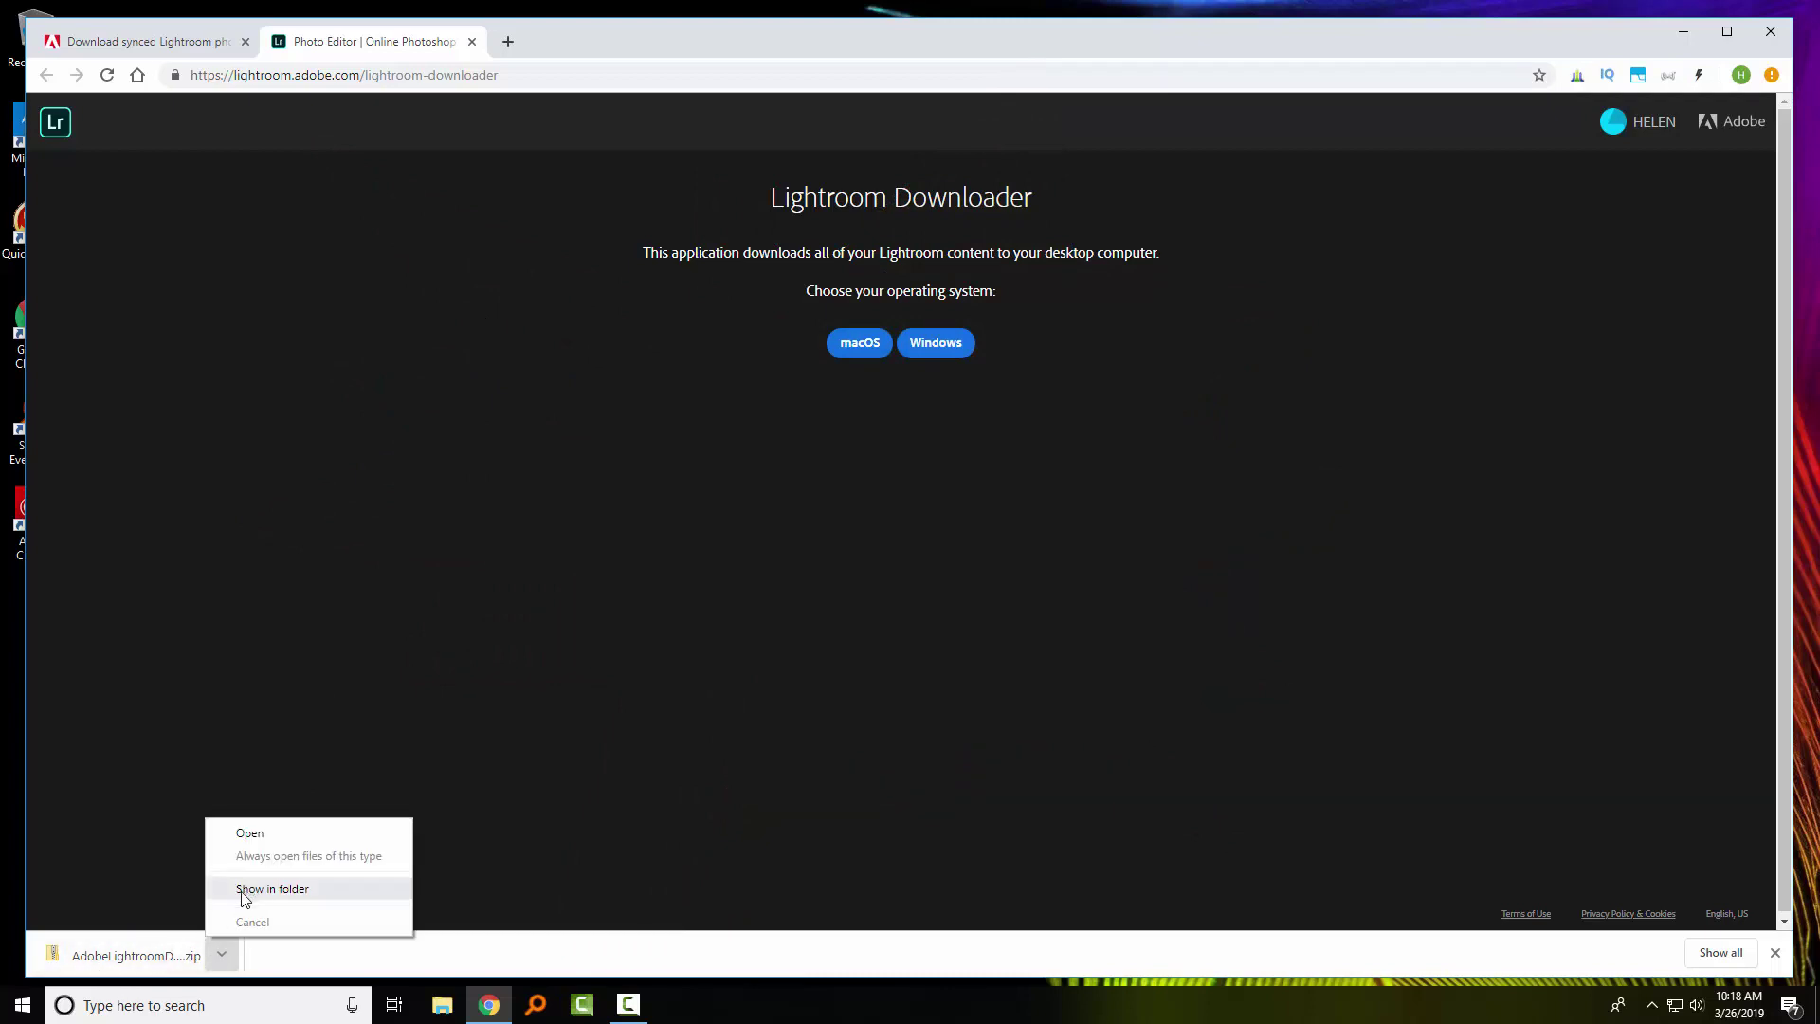
click(242, 891)
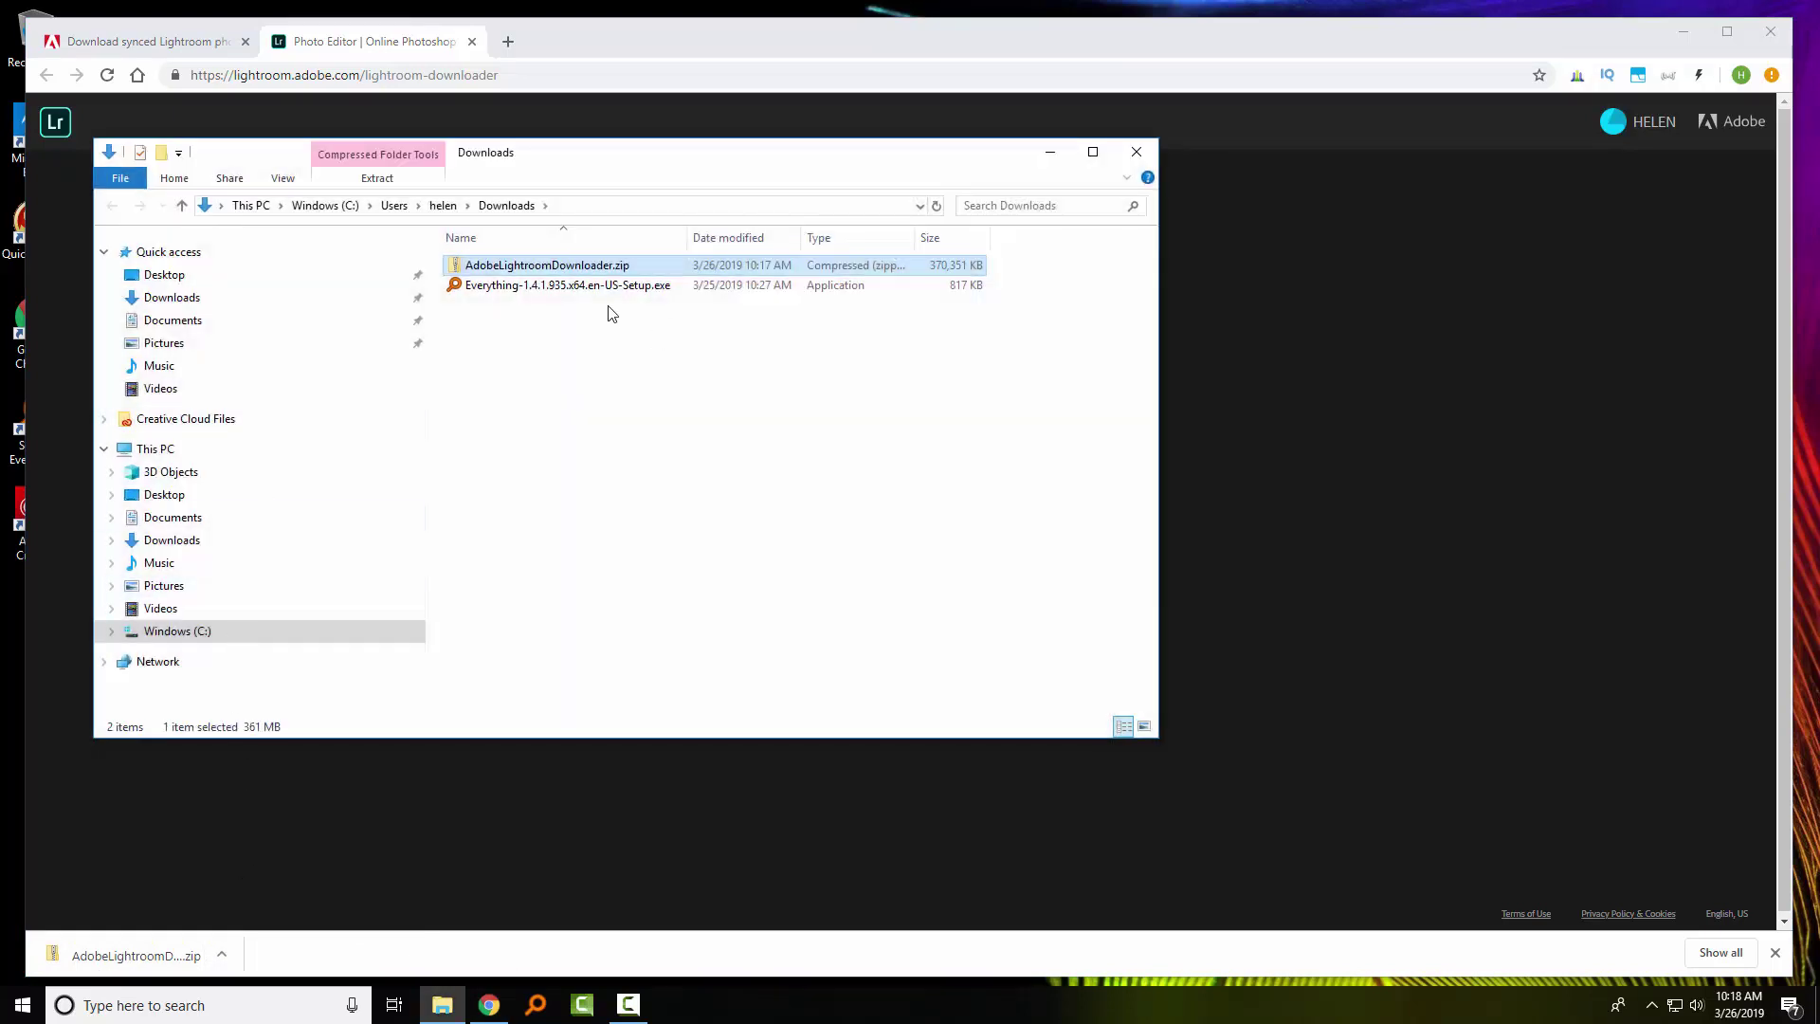
double_click(593, 266)
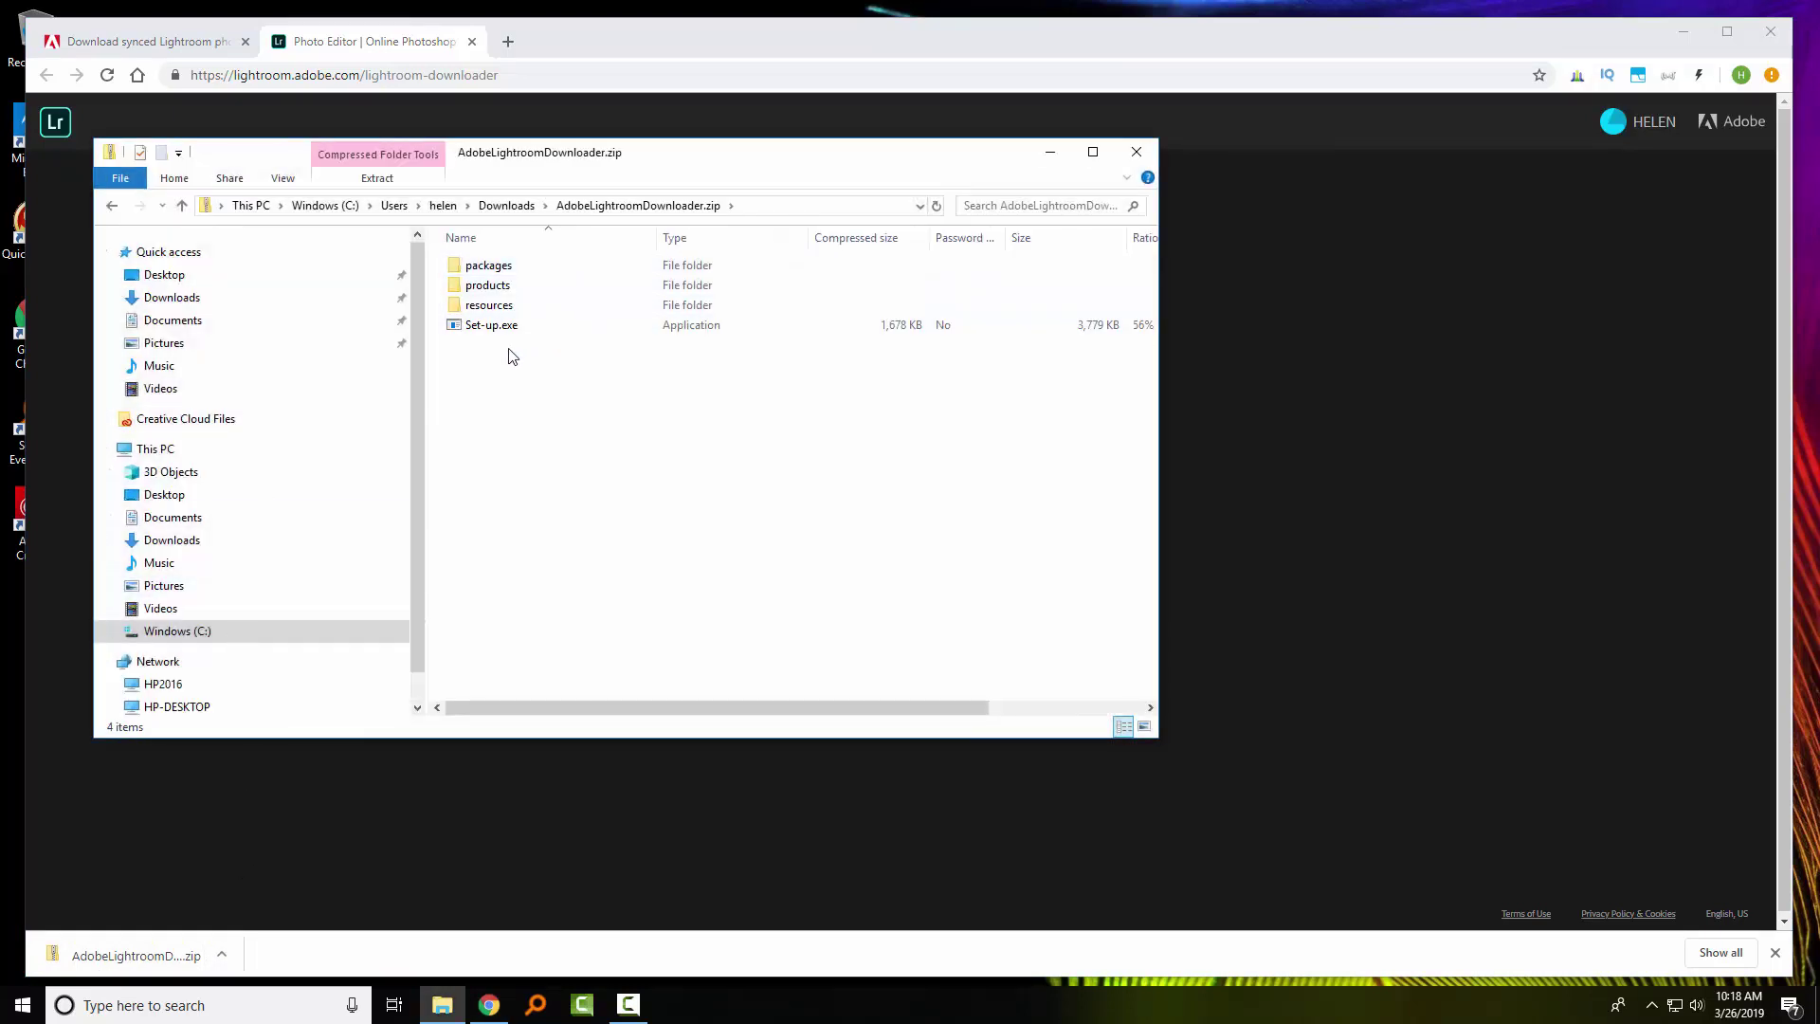
- Extract the archive into an AdobeLightroomDownloader folder and run its Set-up.exe installer
double_click(492, 325)
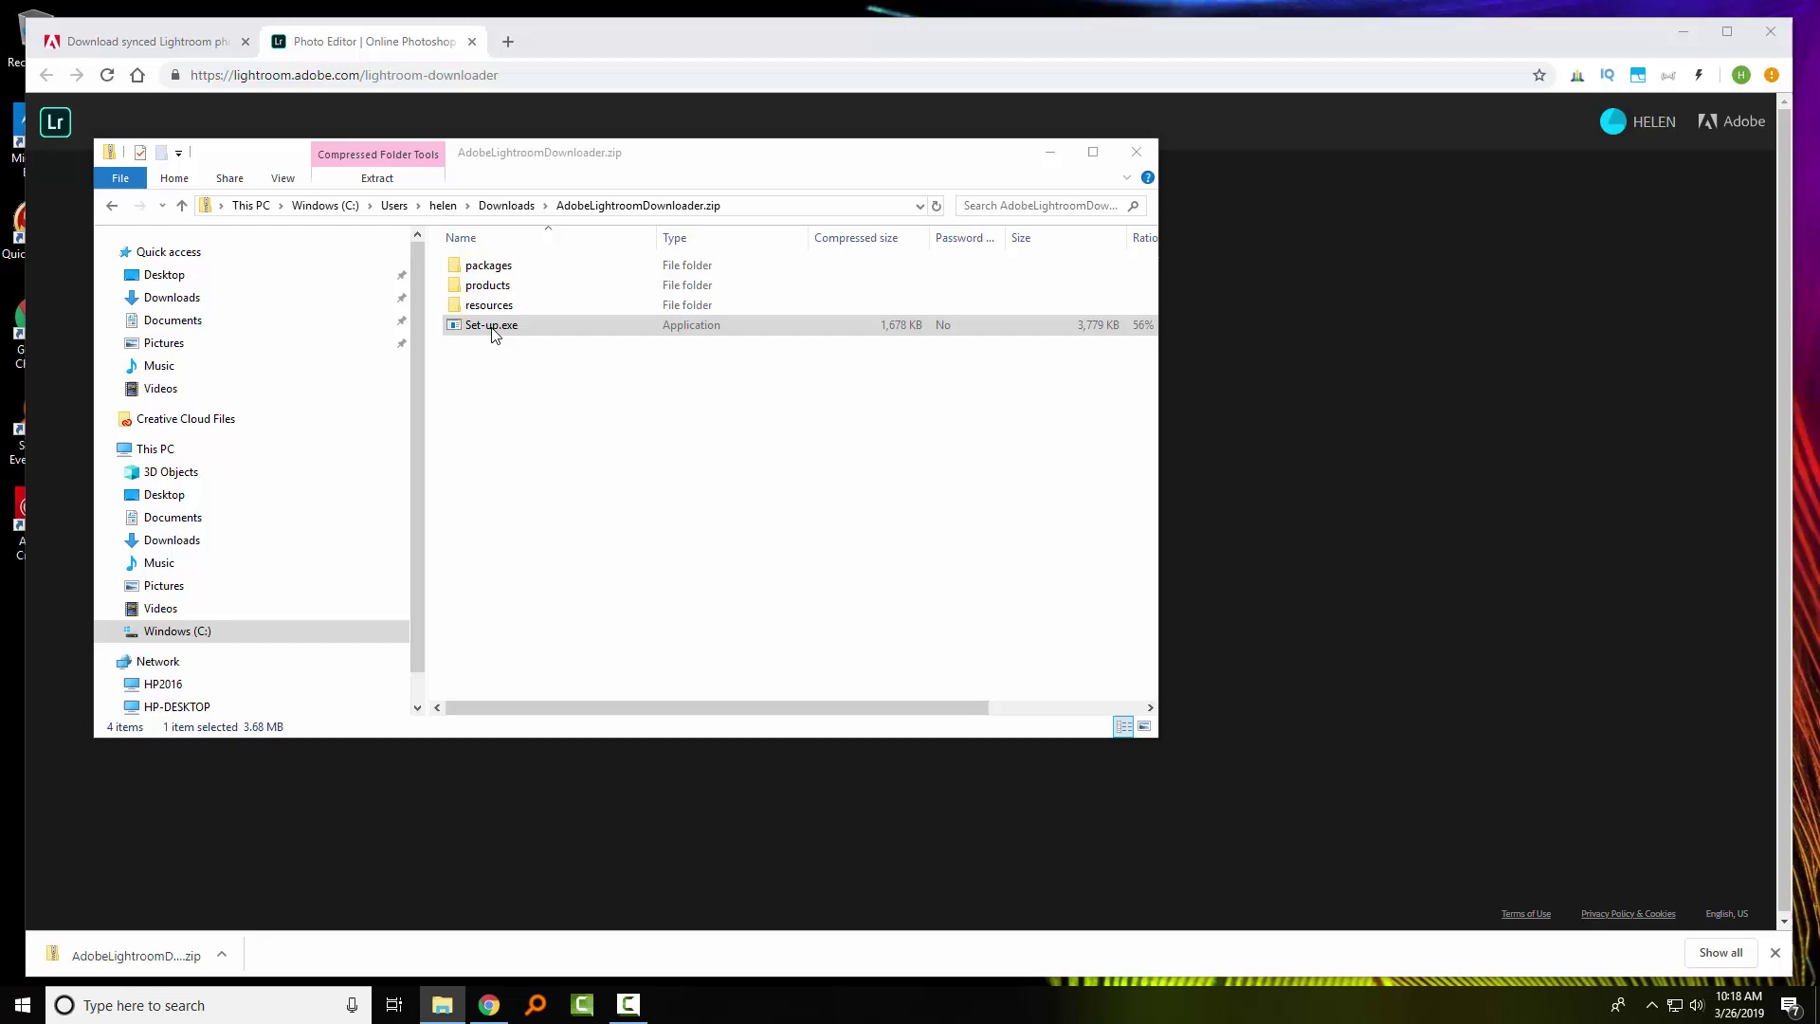
click(853, 535)
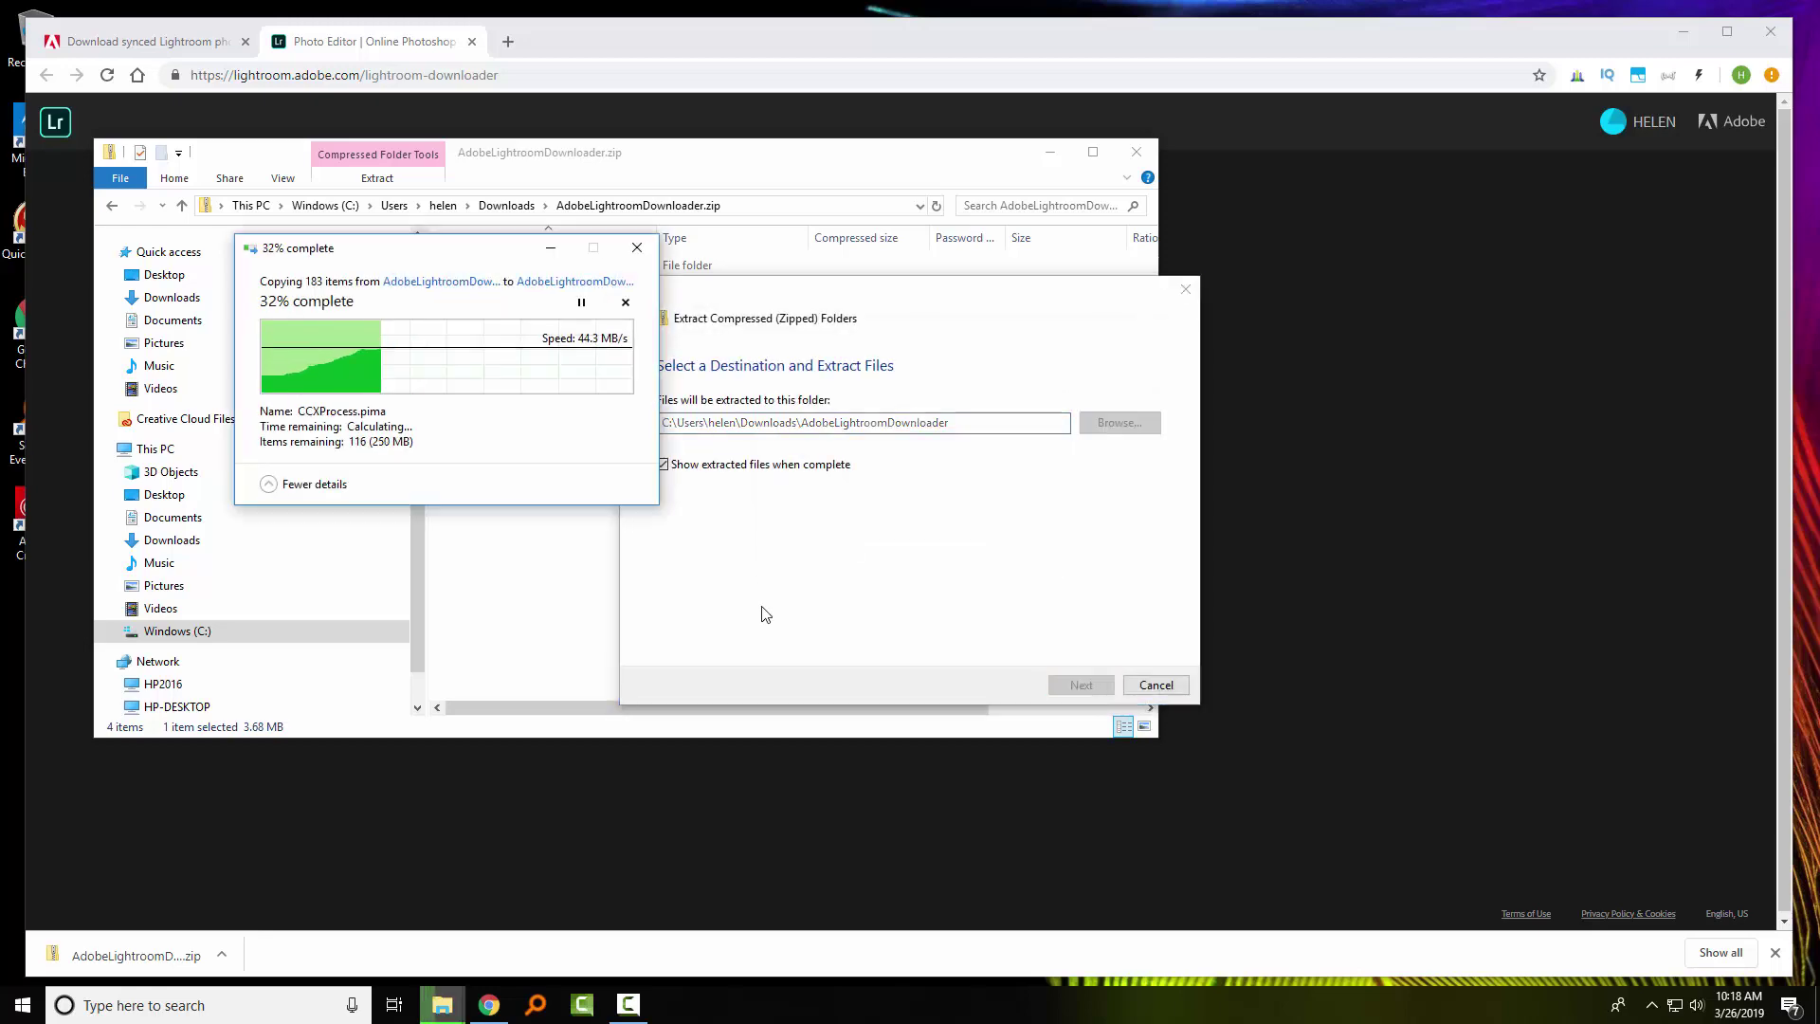
double_click(524, 355)
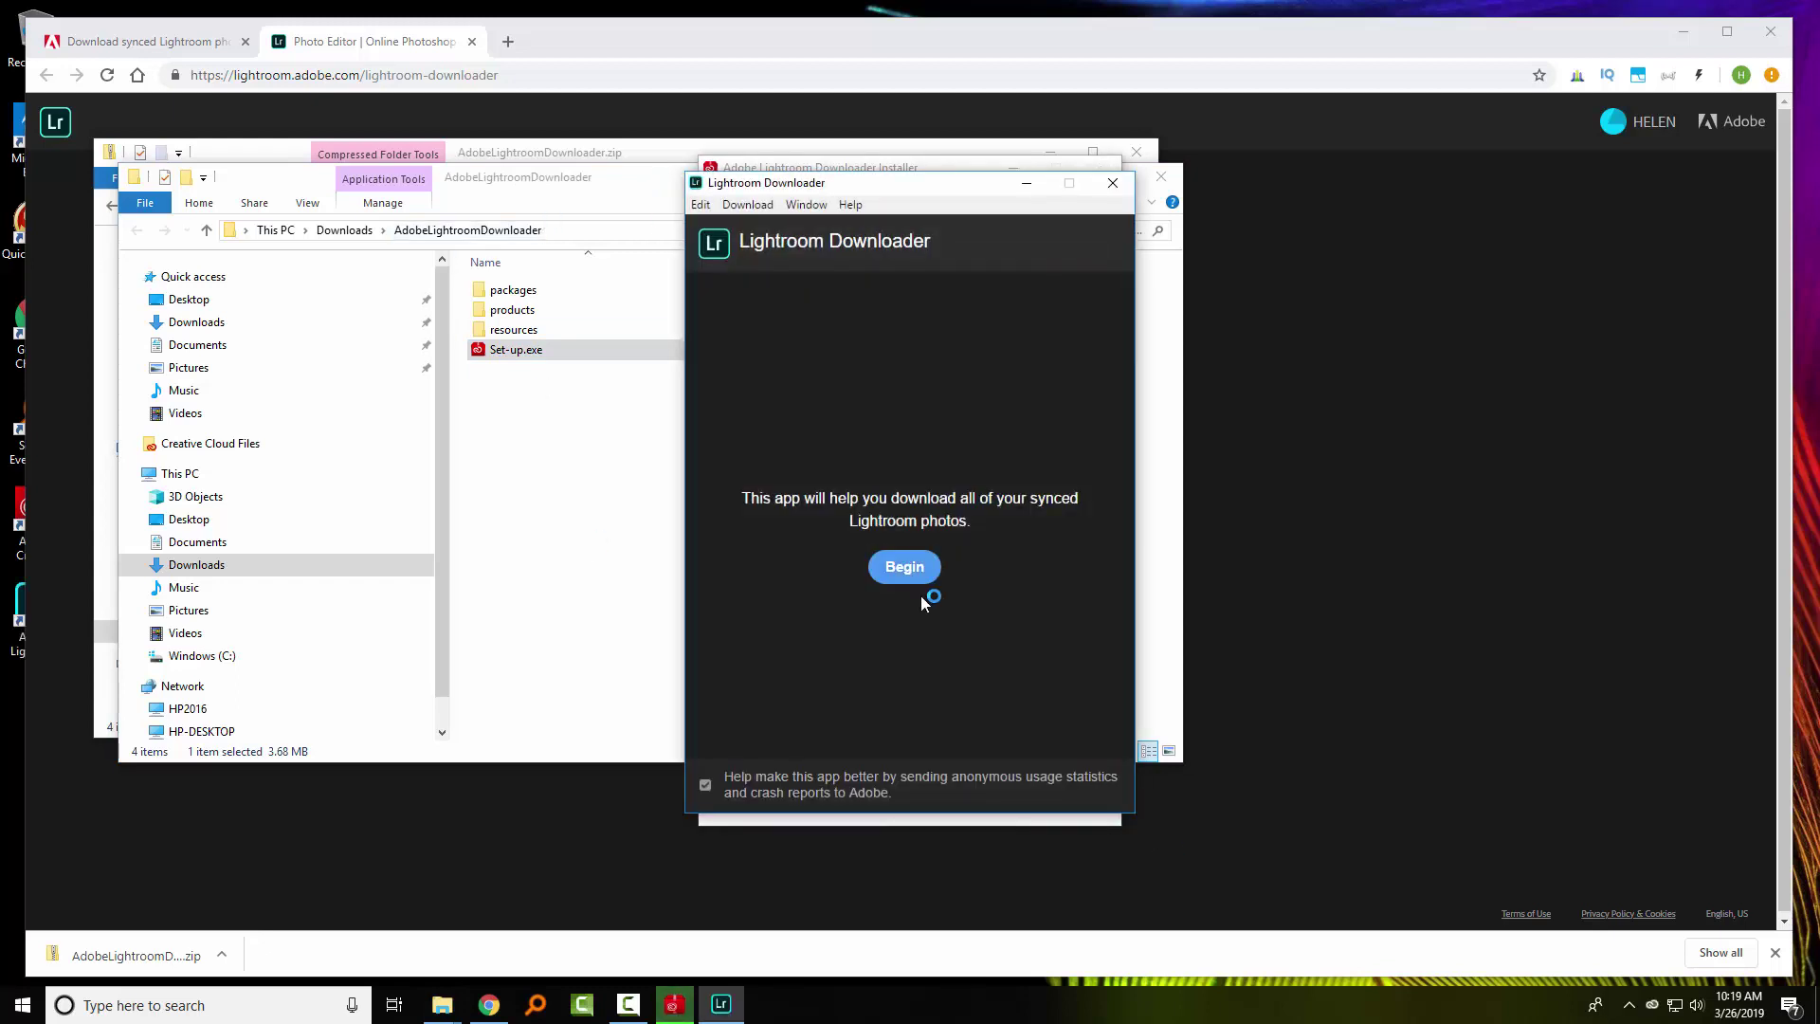
- Opt out of usage statistics, sign in with an Adobe ID, and close leftover Explorer windows
click(704, 784)
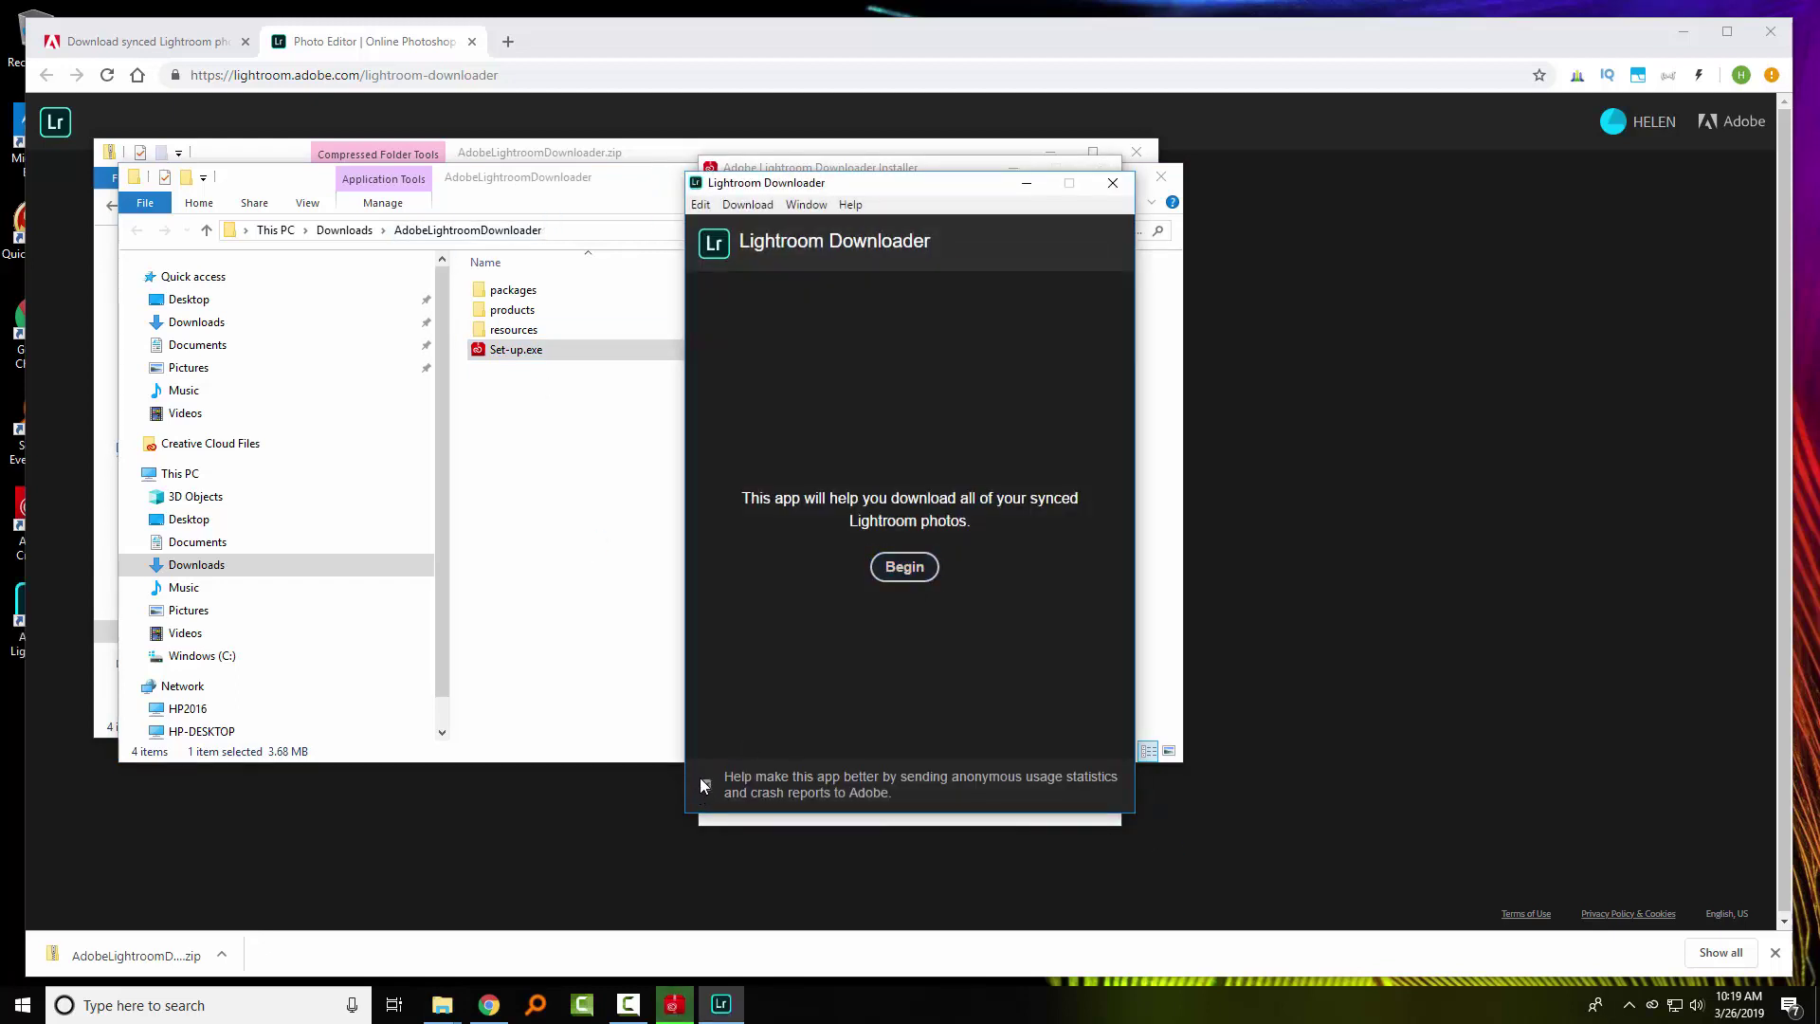
click(903, 568)
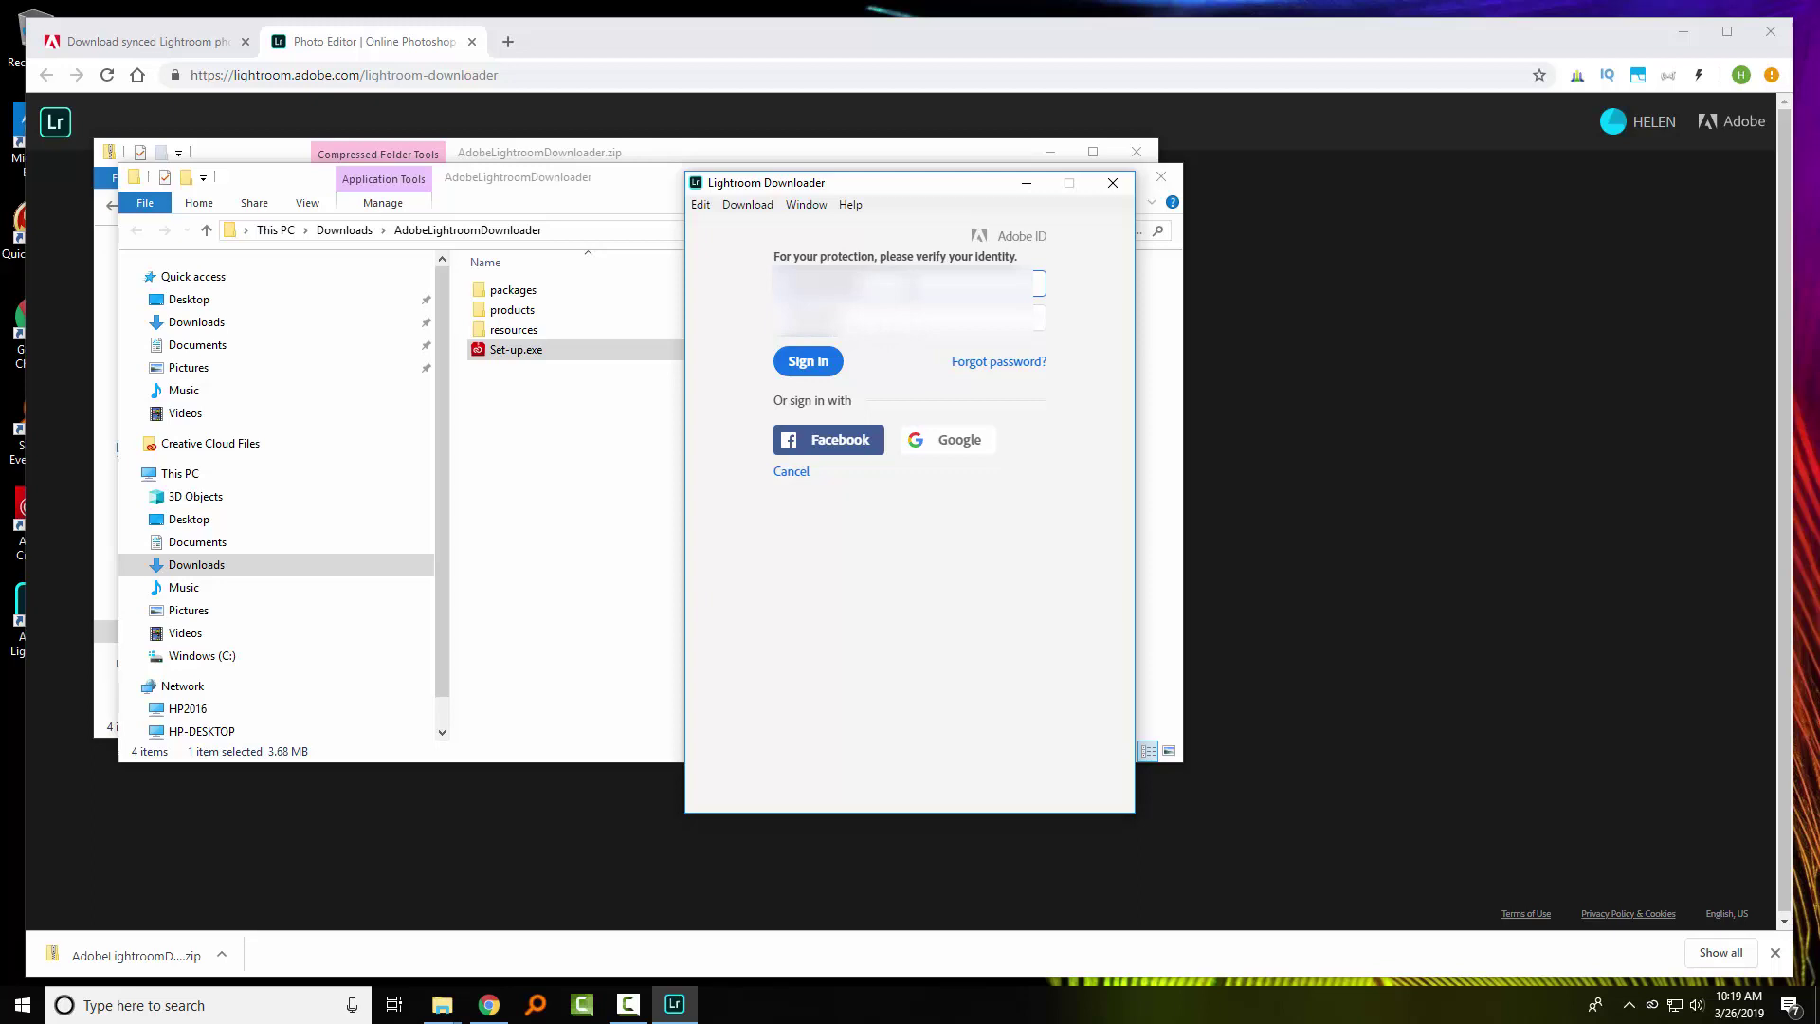
click(809, 362)
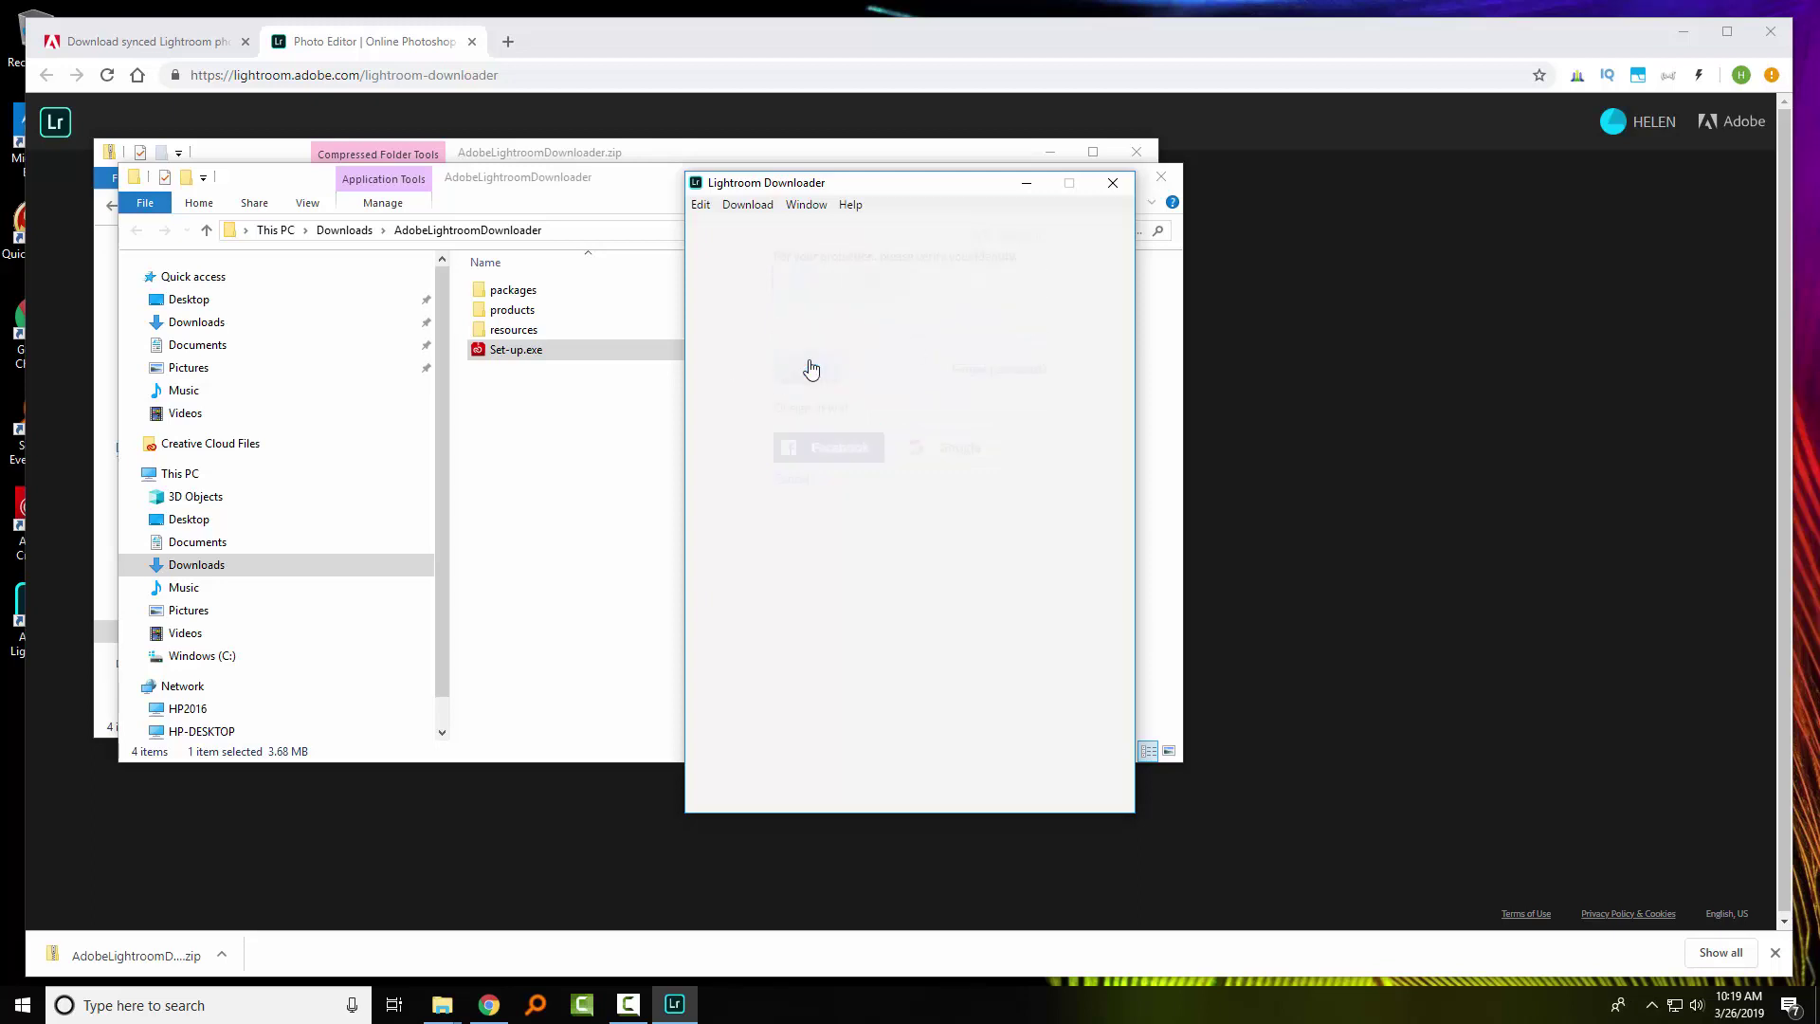
click(1162, 177)
click(1136, 151)
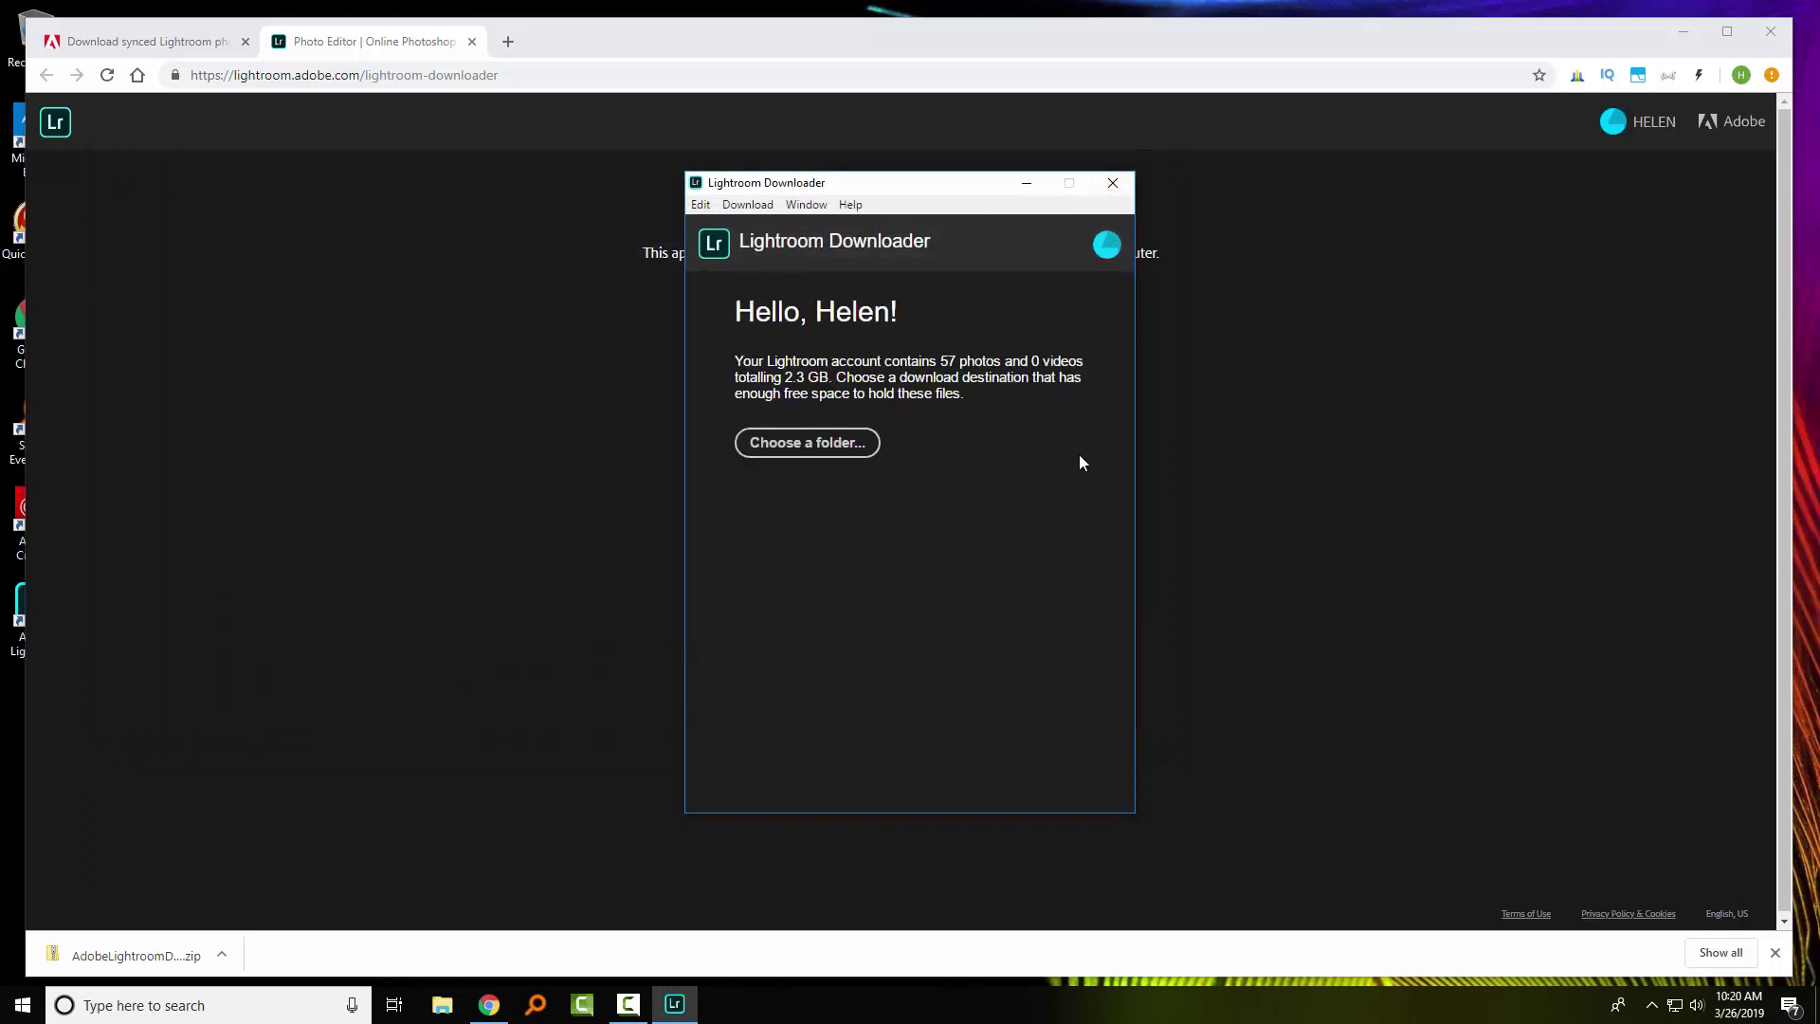
- Make a new 'Lightroom CC Downloads' folder in Documents the destination and start the download
click(797, 447)
click(823, 442)
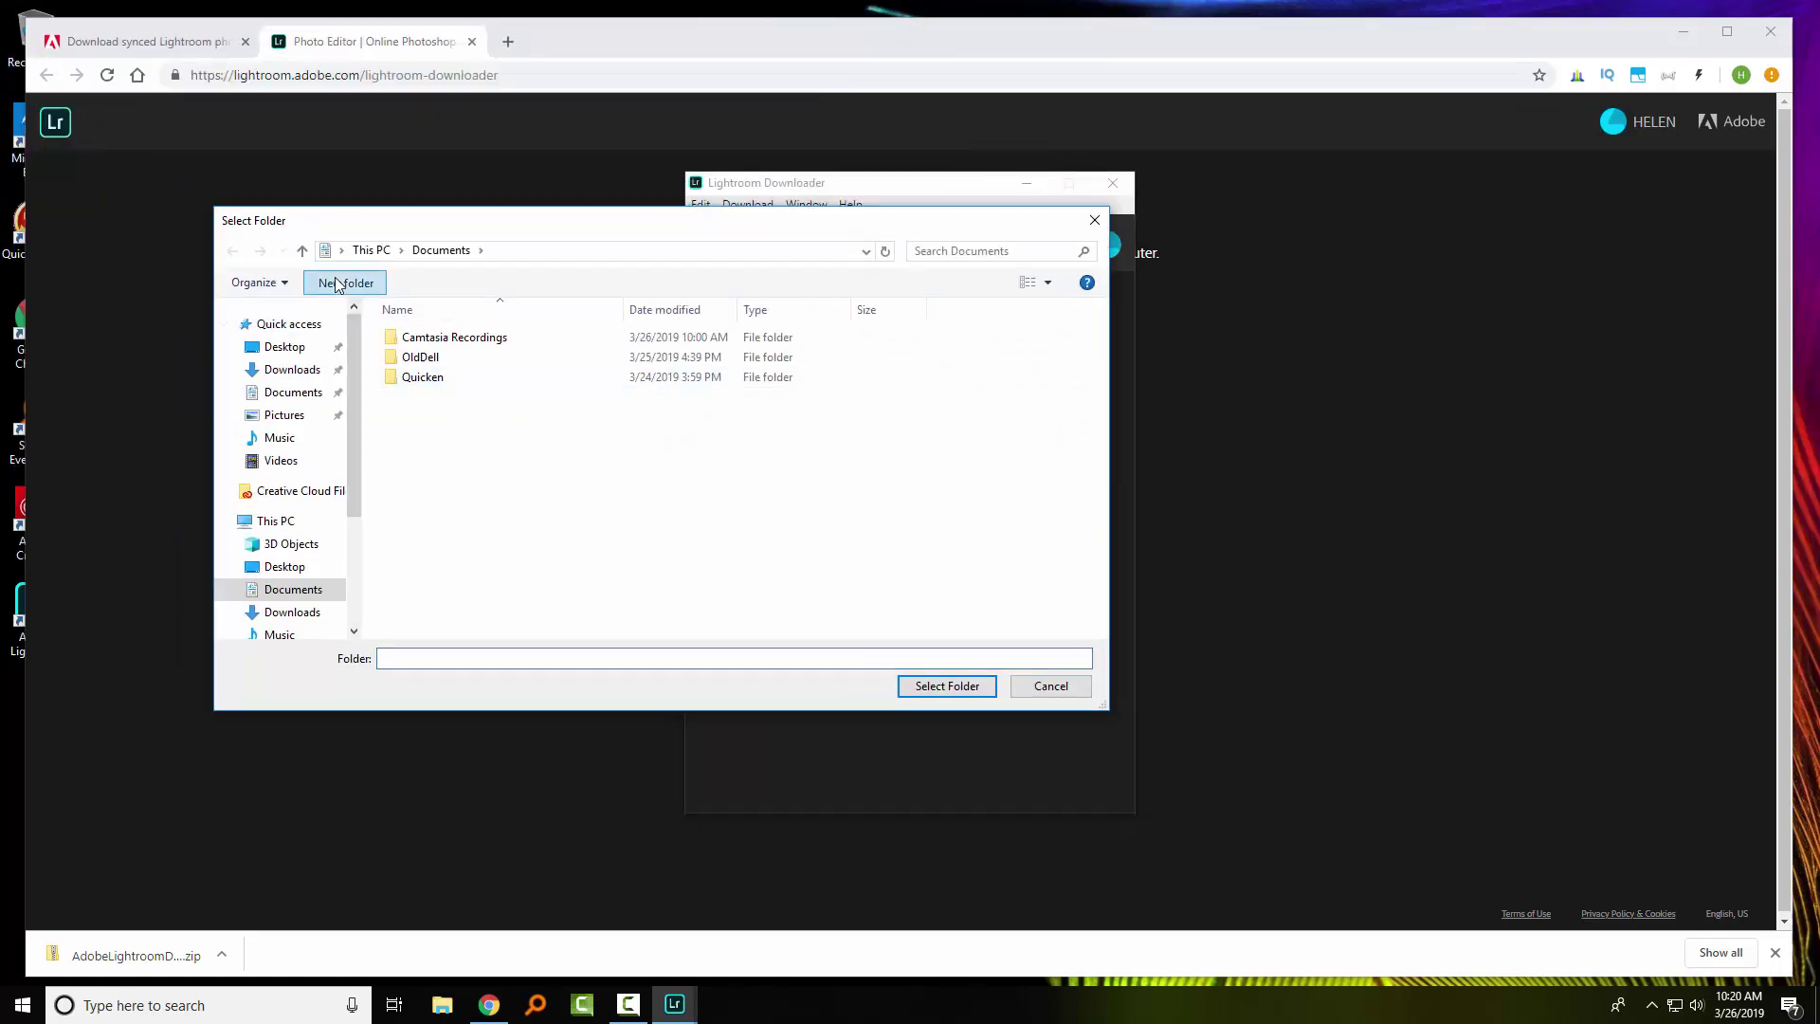
click(345, 282)
text(Lightroom CC Downloads)
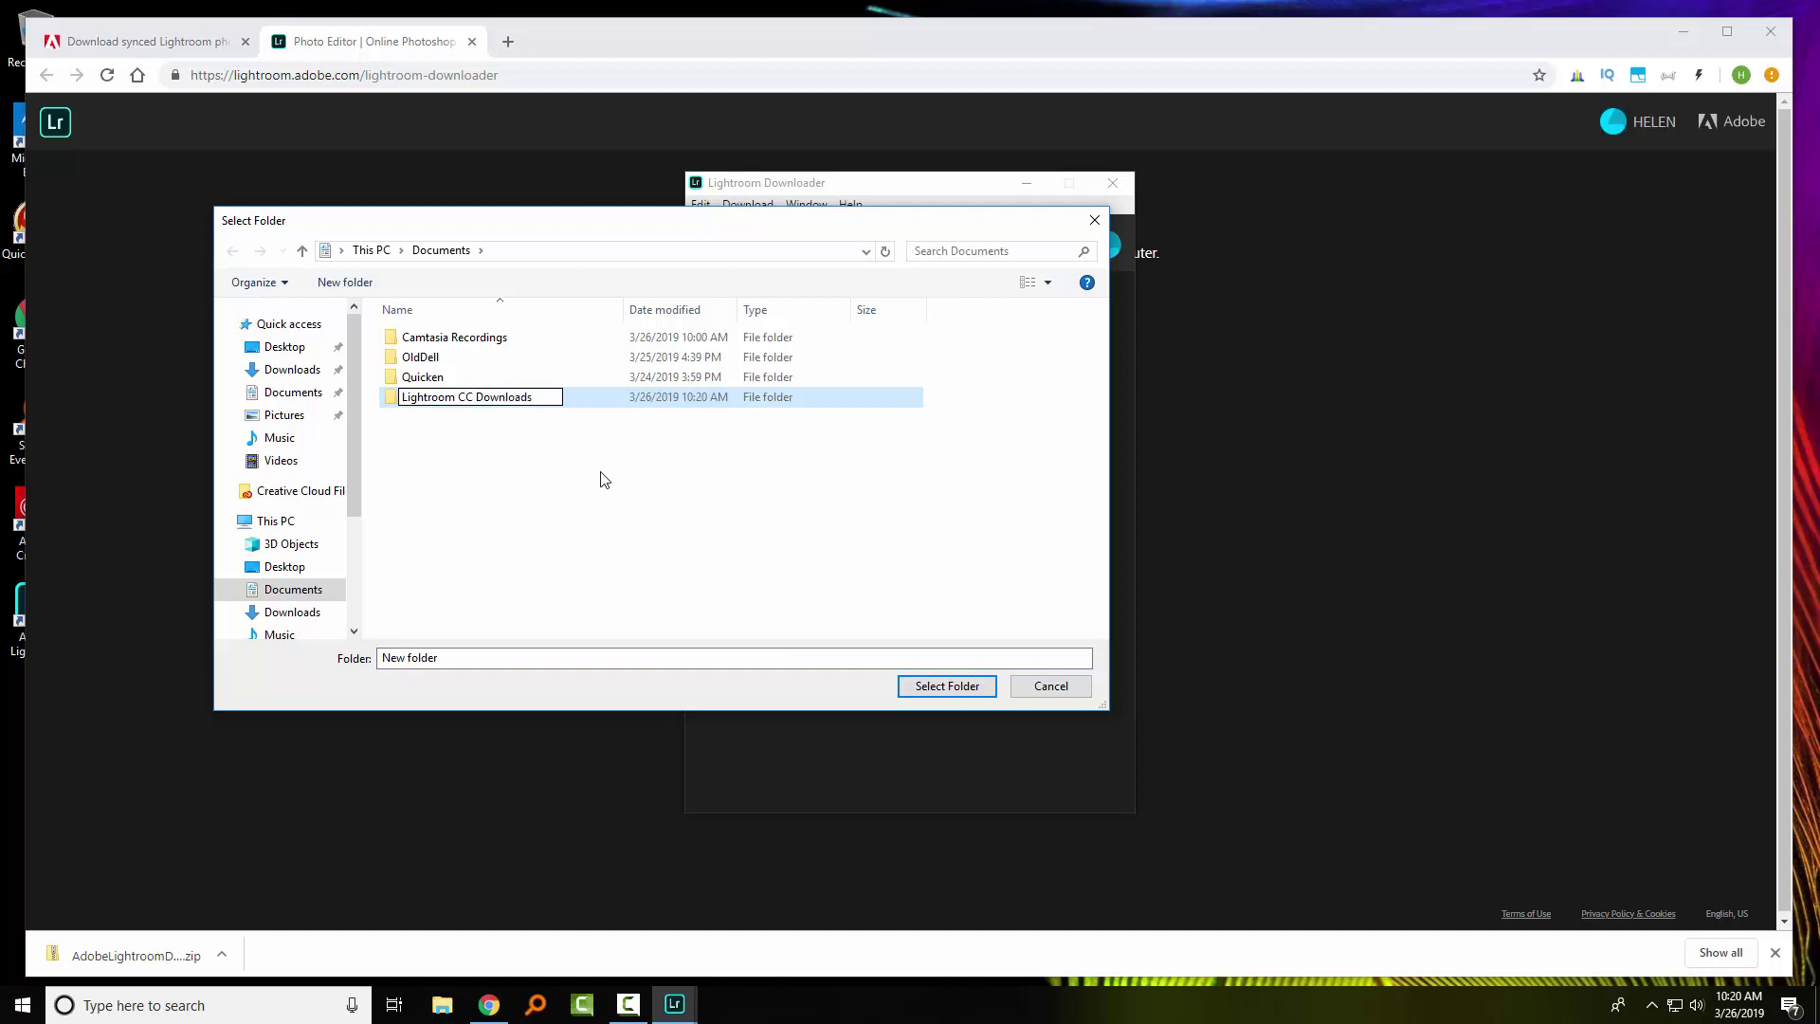
key(Return)
click(943, 686)
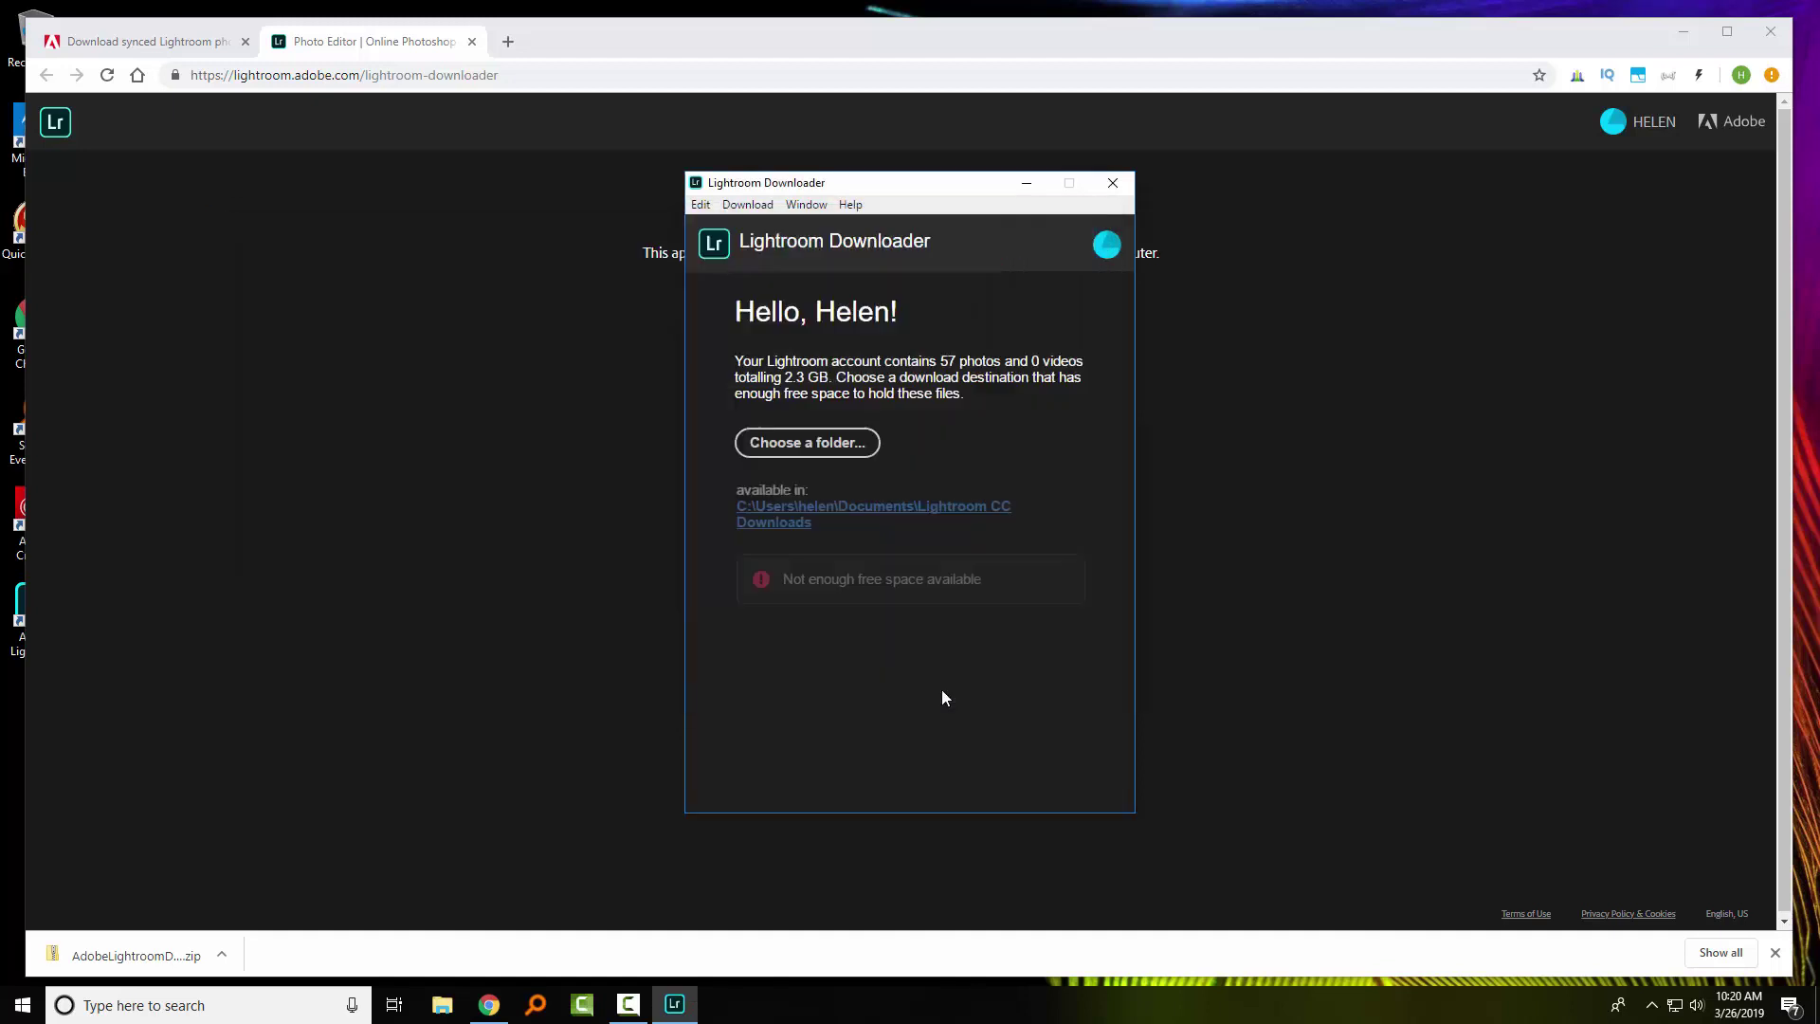
click(813, 569)
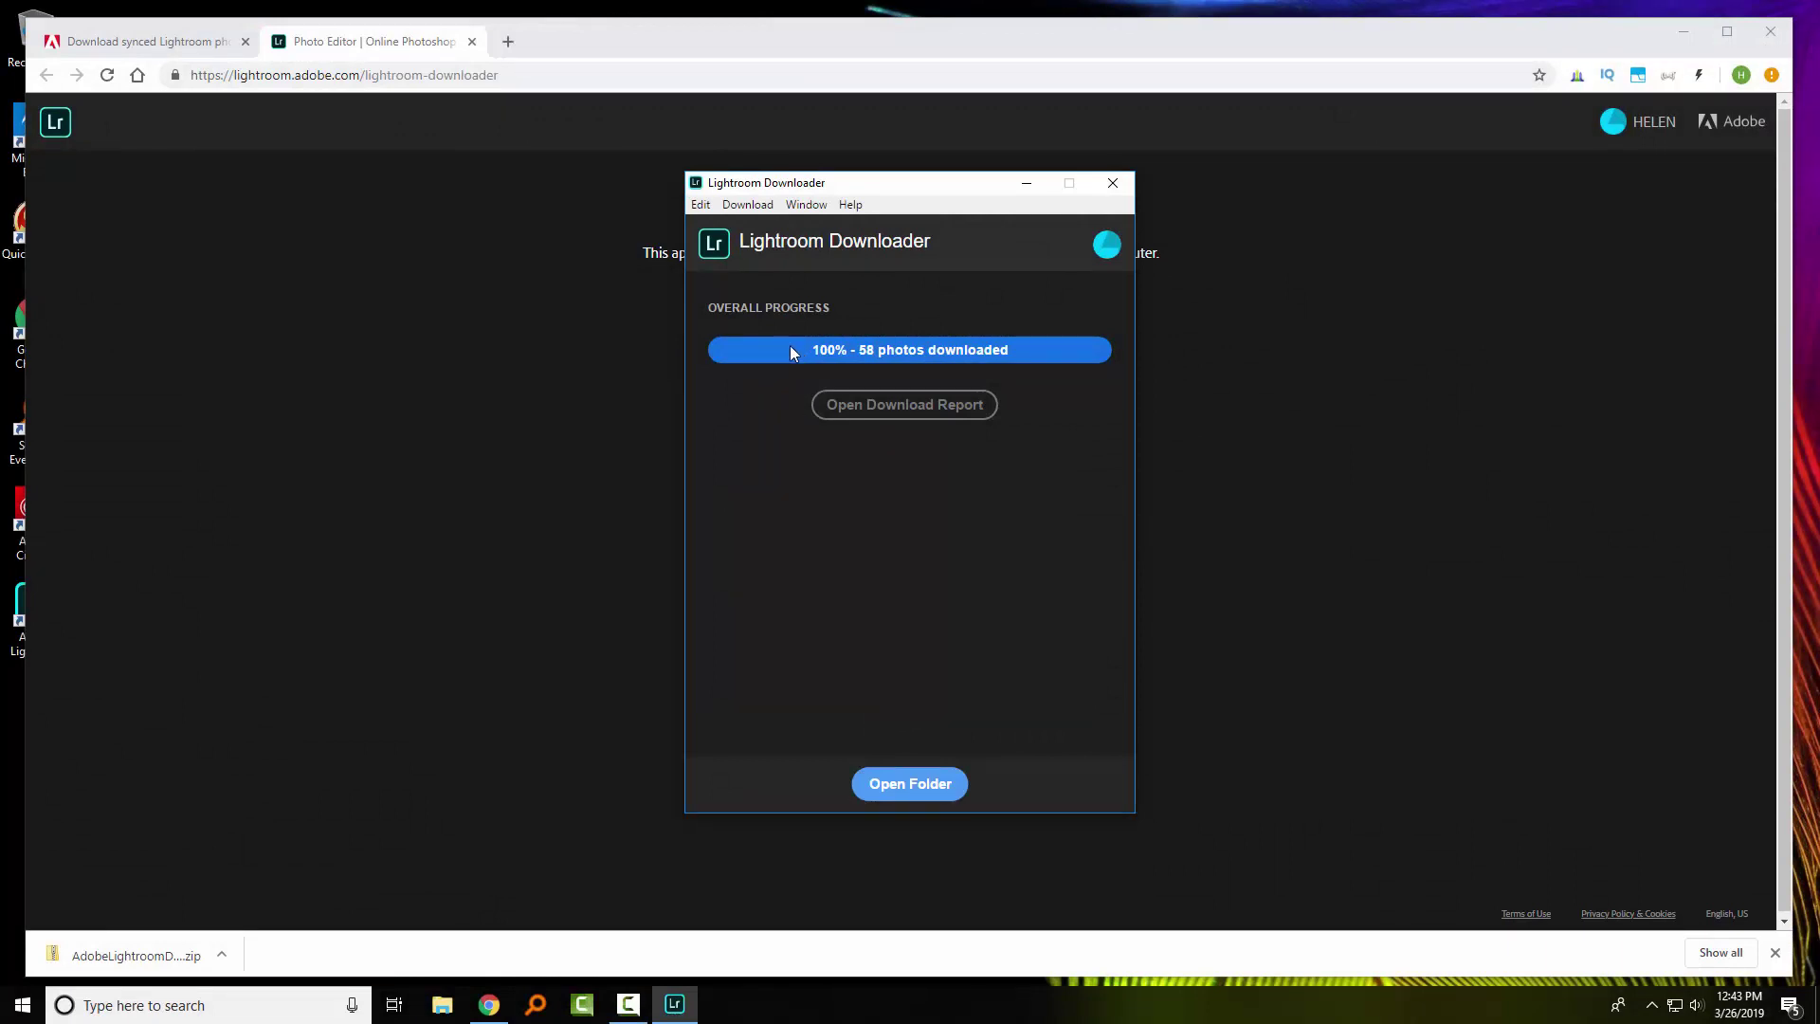
- View the download report (57 originals, 1 edited, 58 total), then return to the Downloader
click(859, 405)
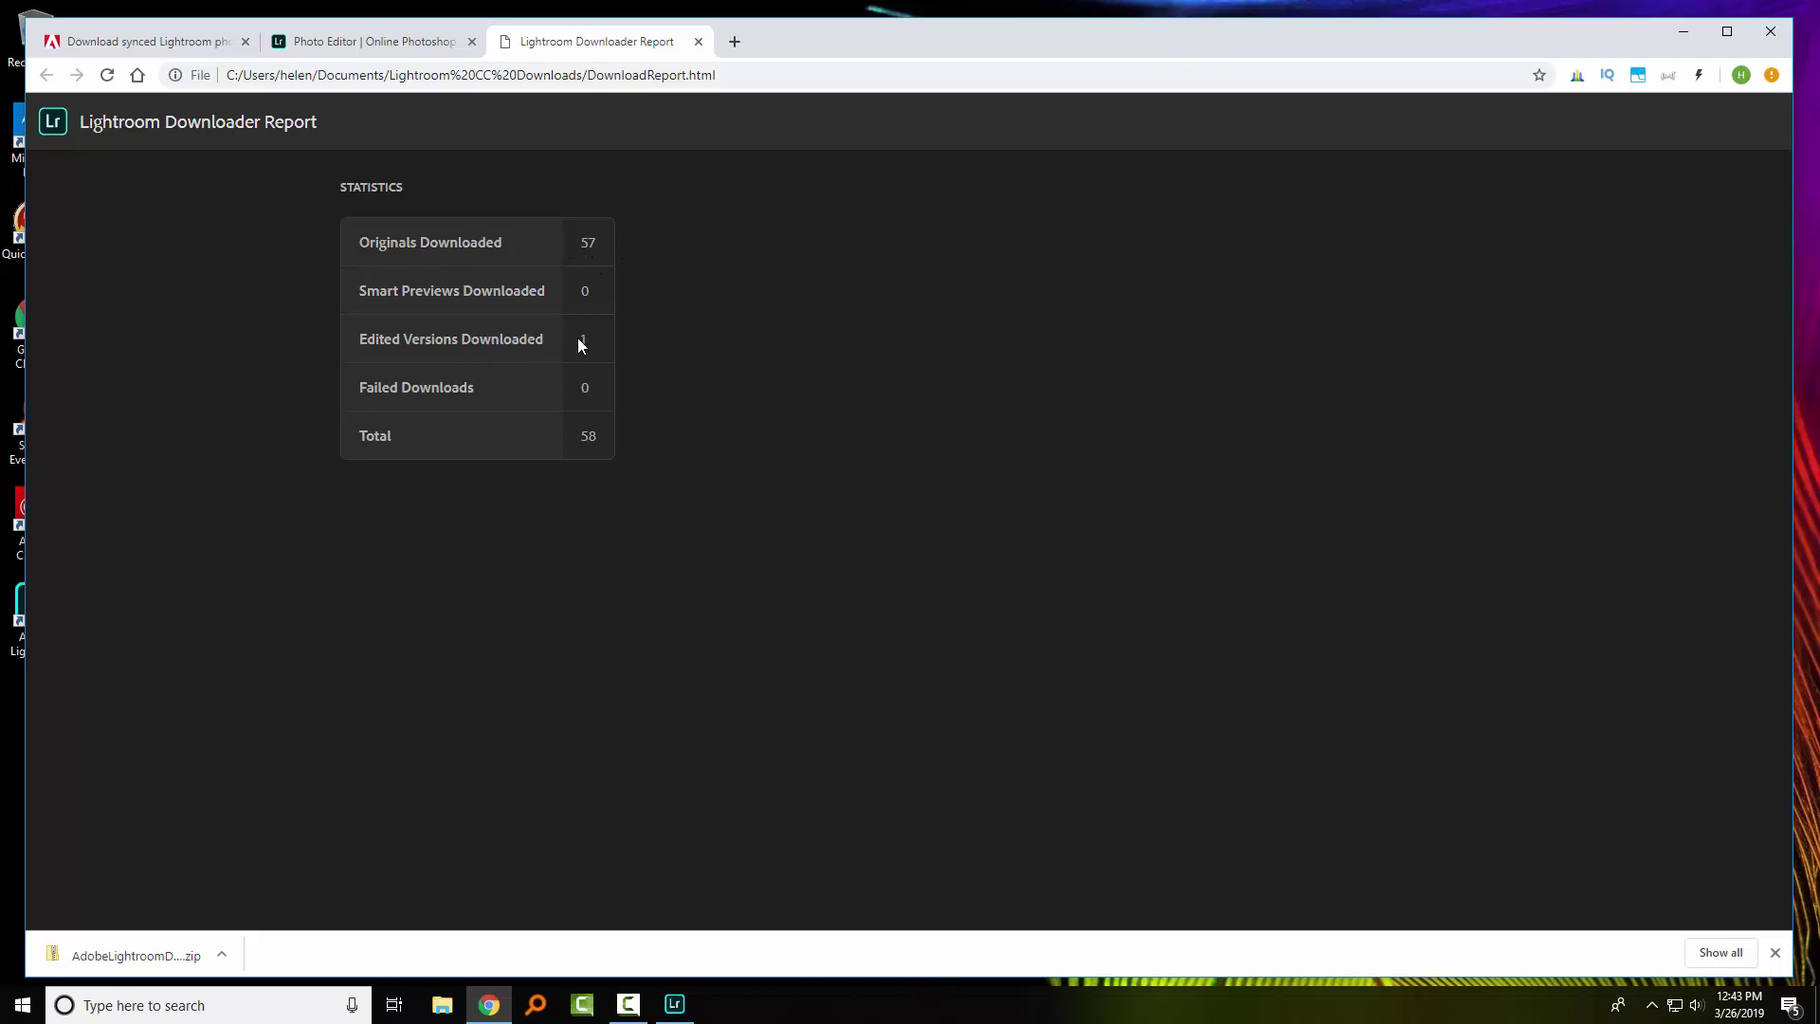
click(674, 1004)
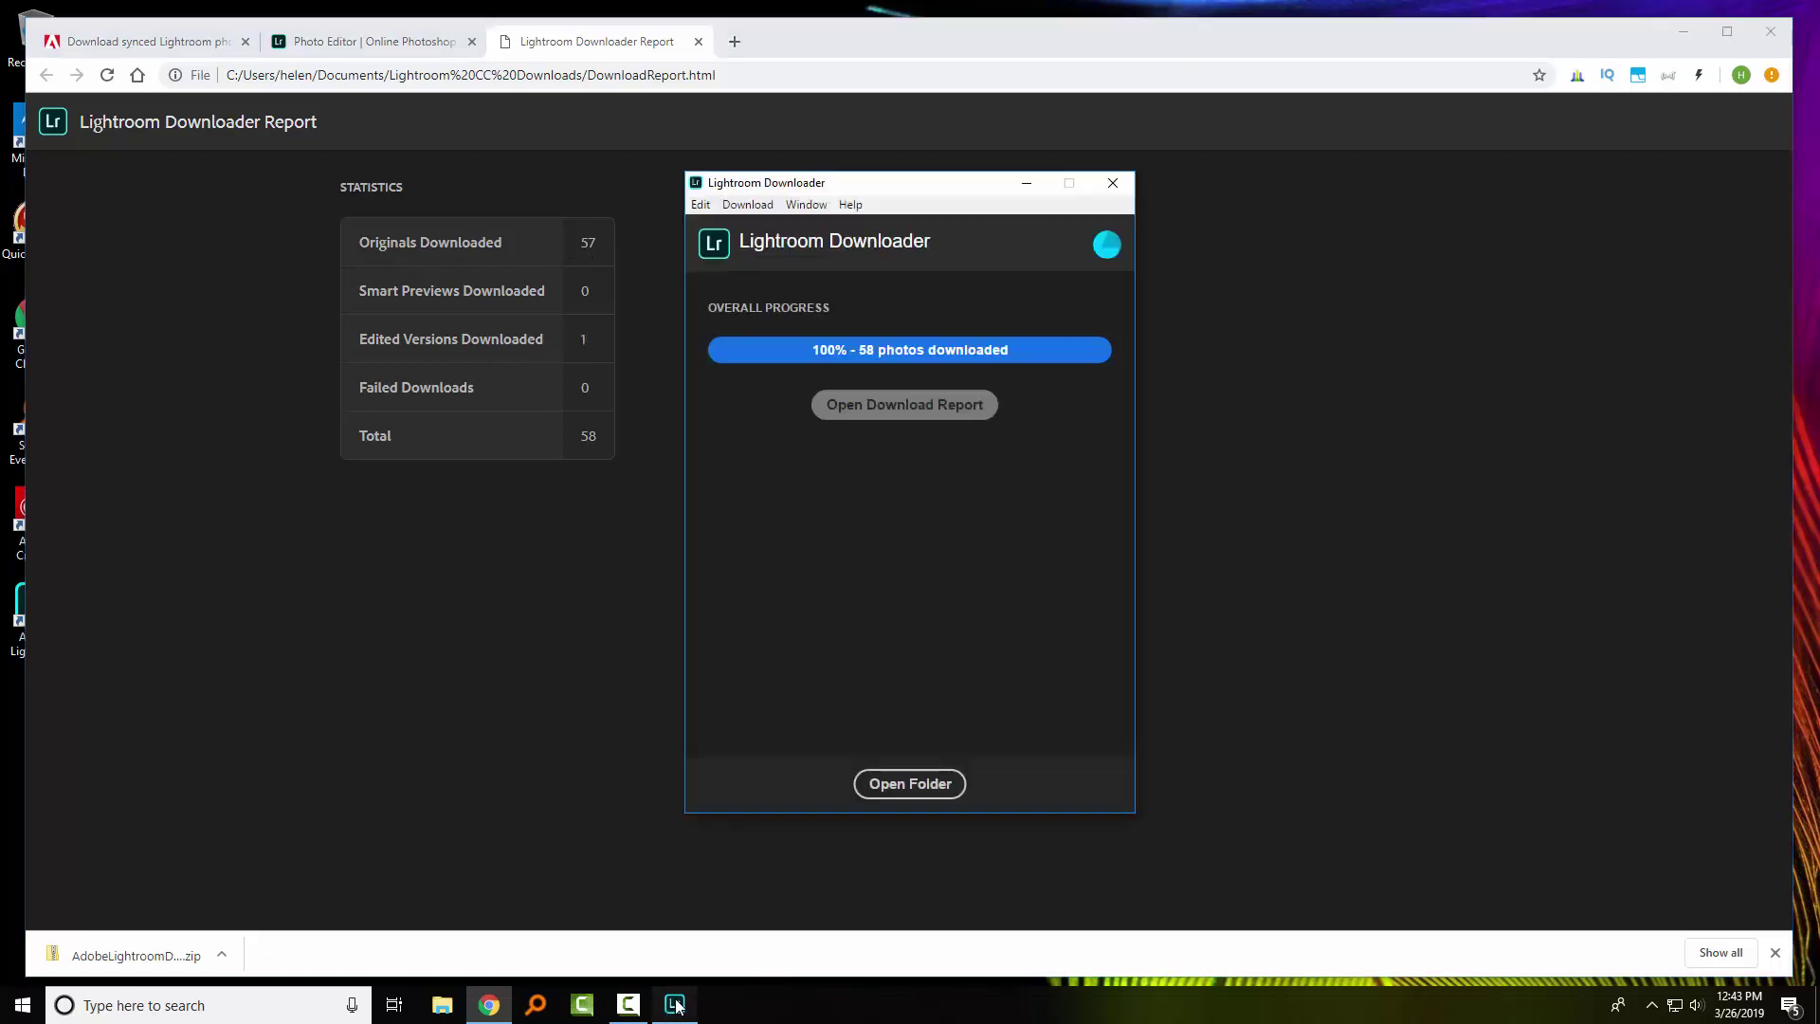
- Open the downloaded photos folder and browse into 2017, then the 2017-08-15 subfolder
click(902, 784)
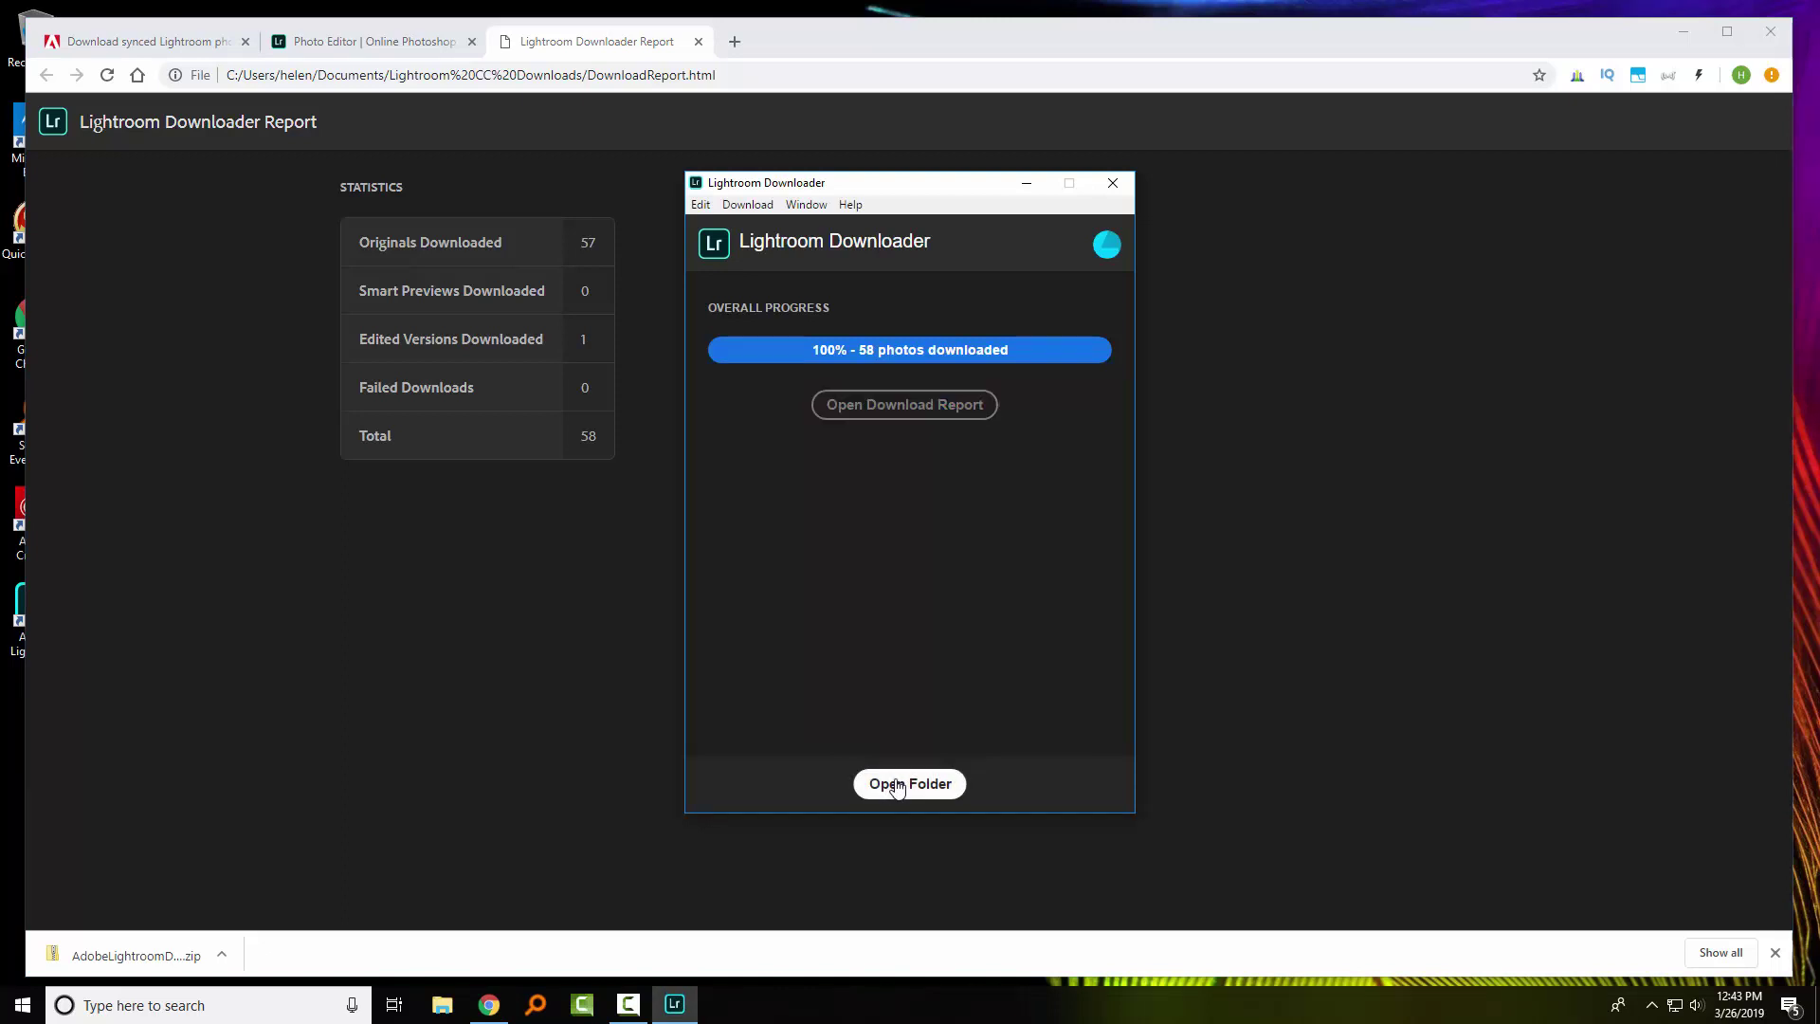
click(500, 277)
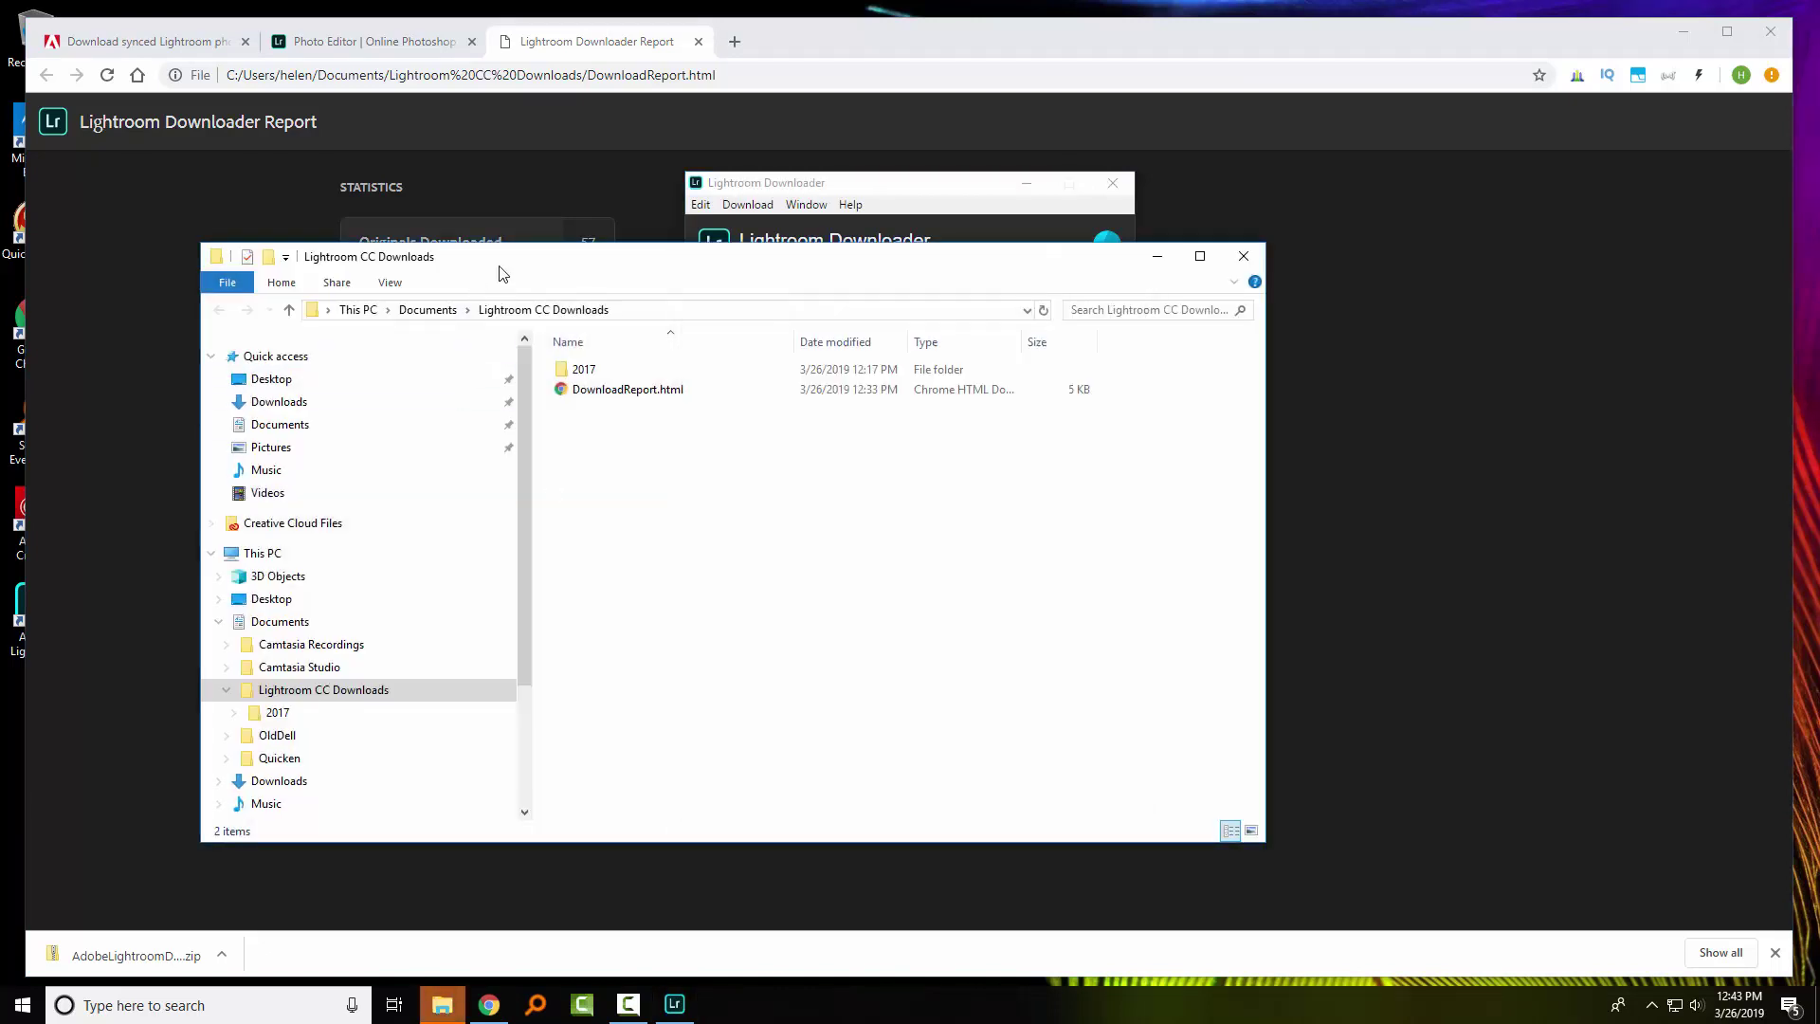
double_click(581, 371)
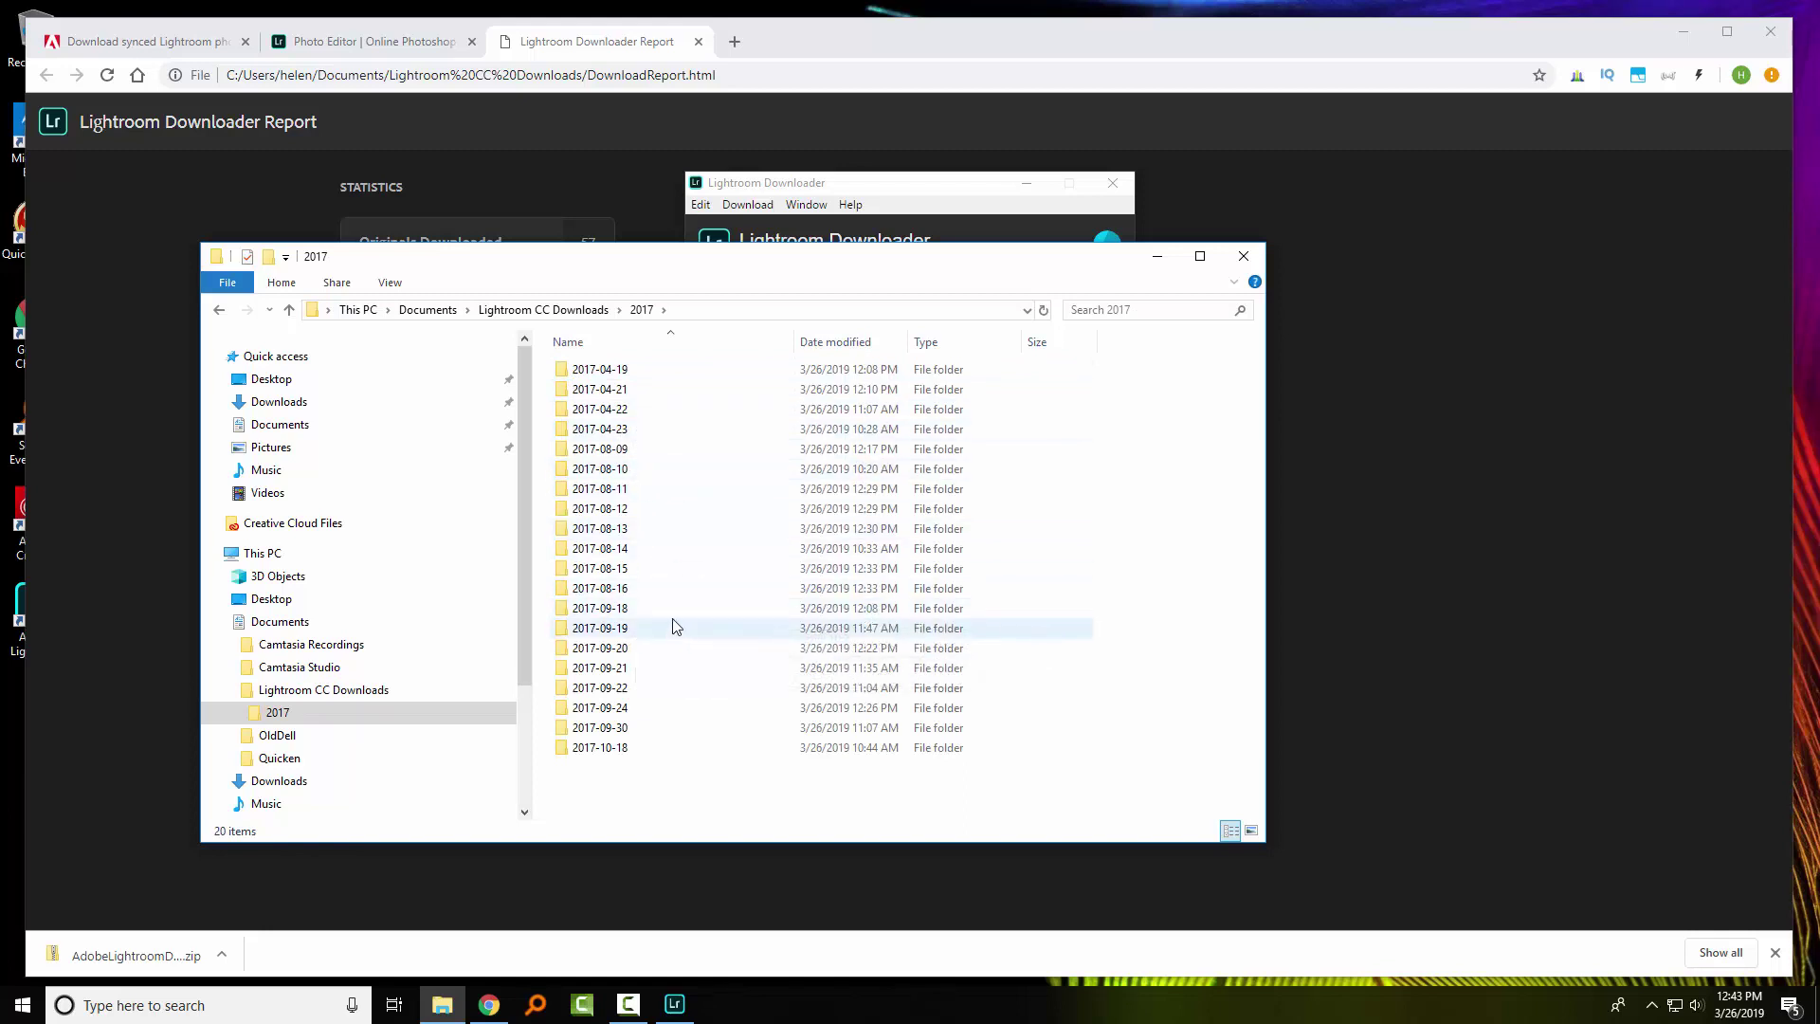
click(632, 572)
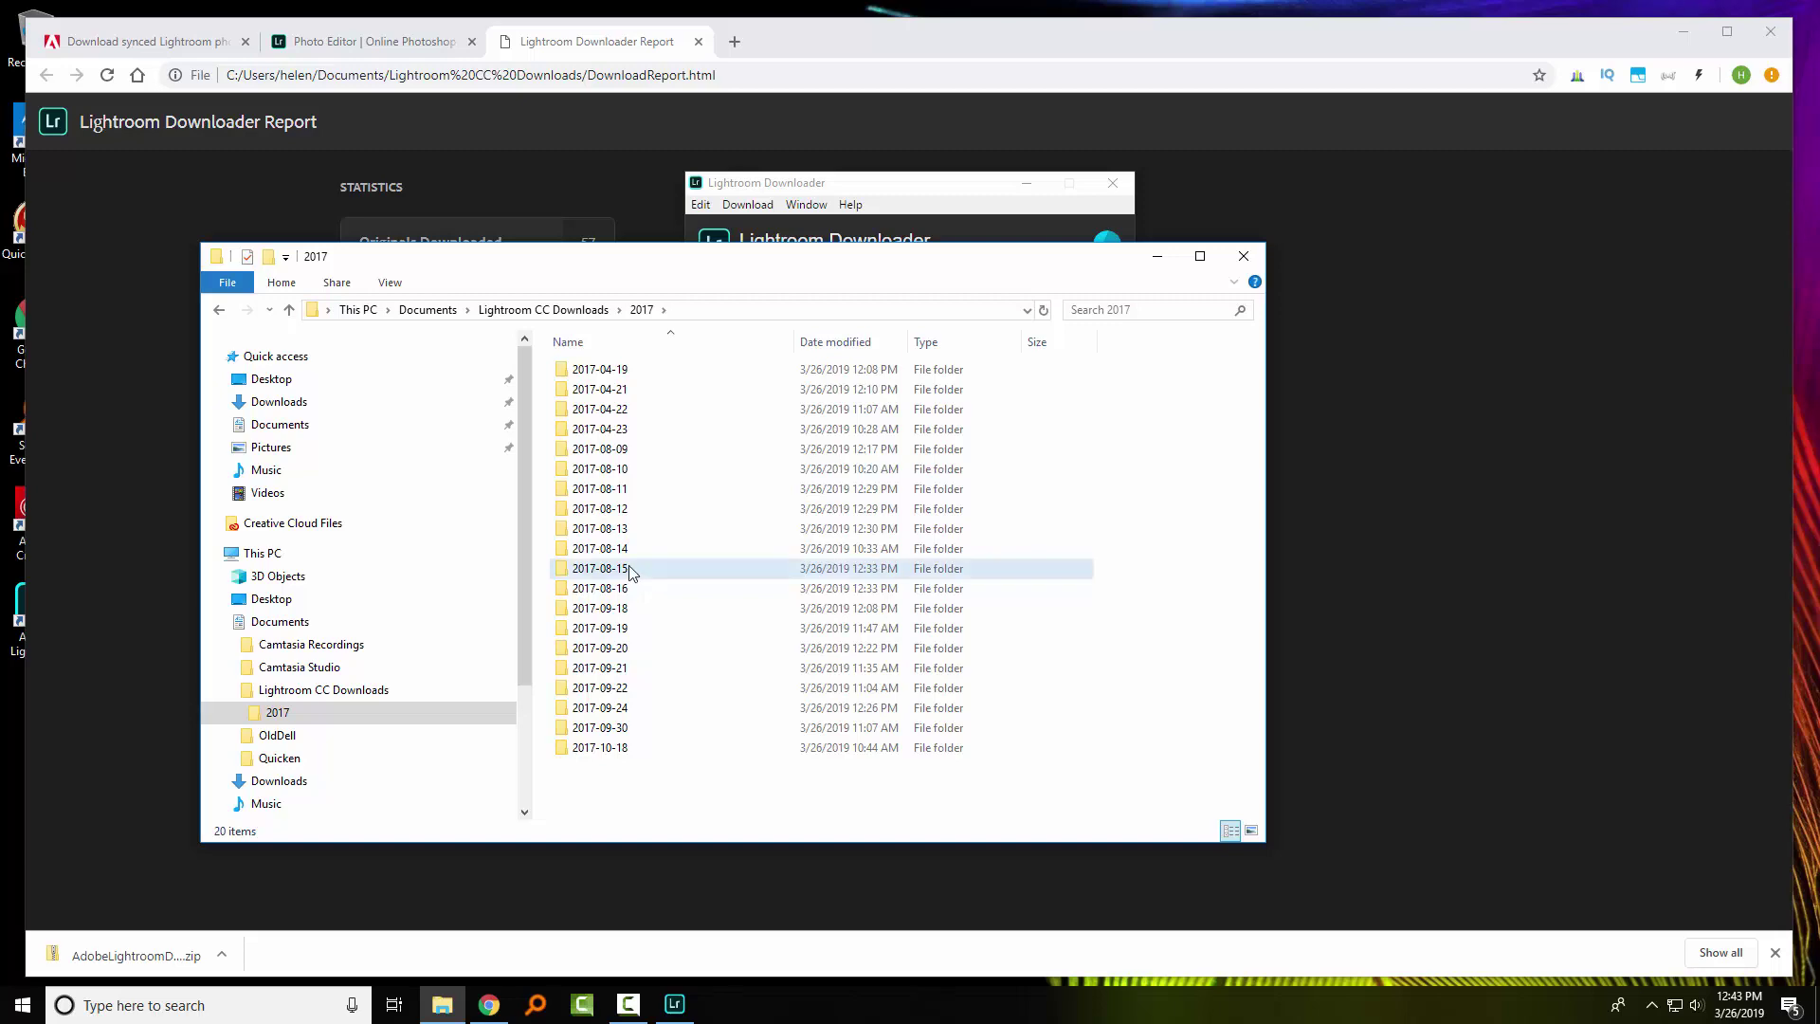
double_click(629, 569)
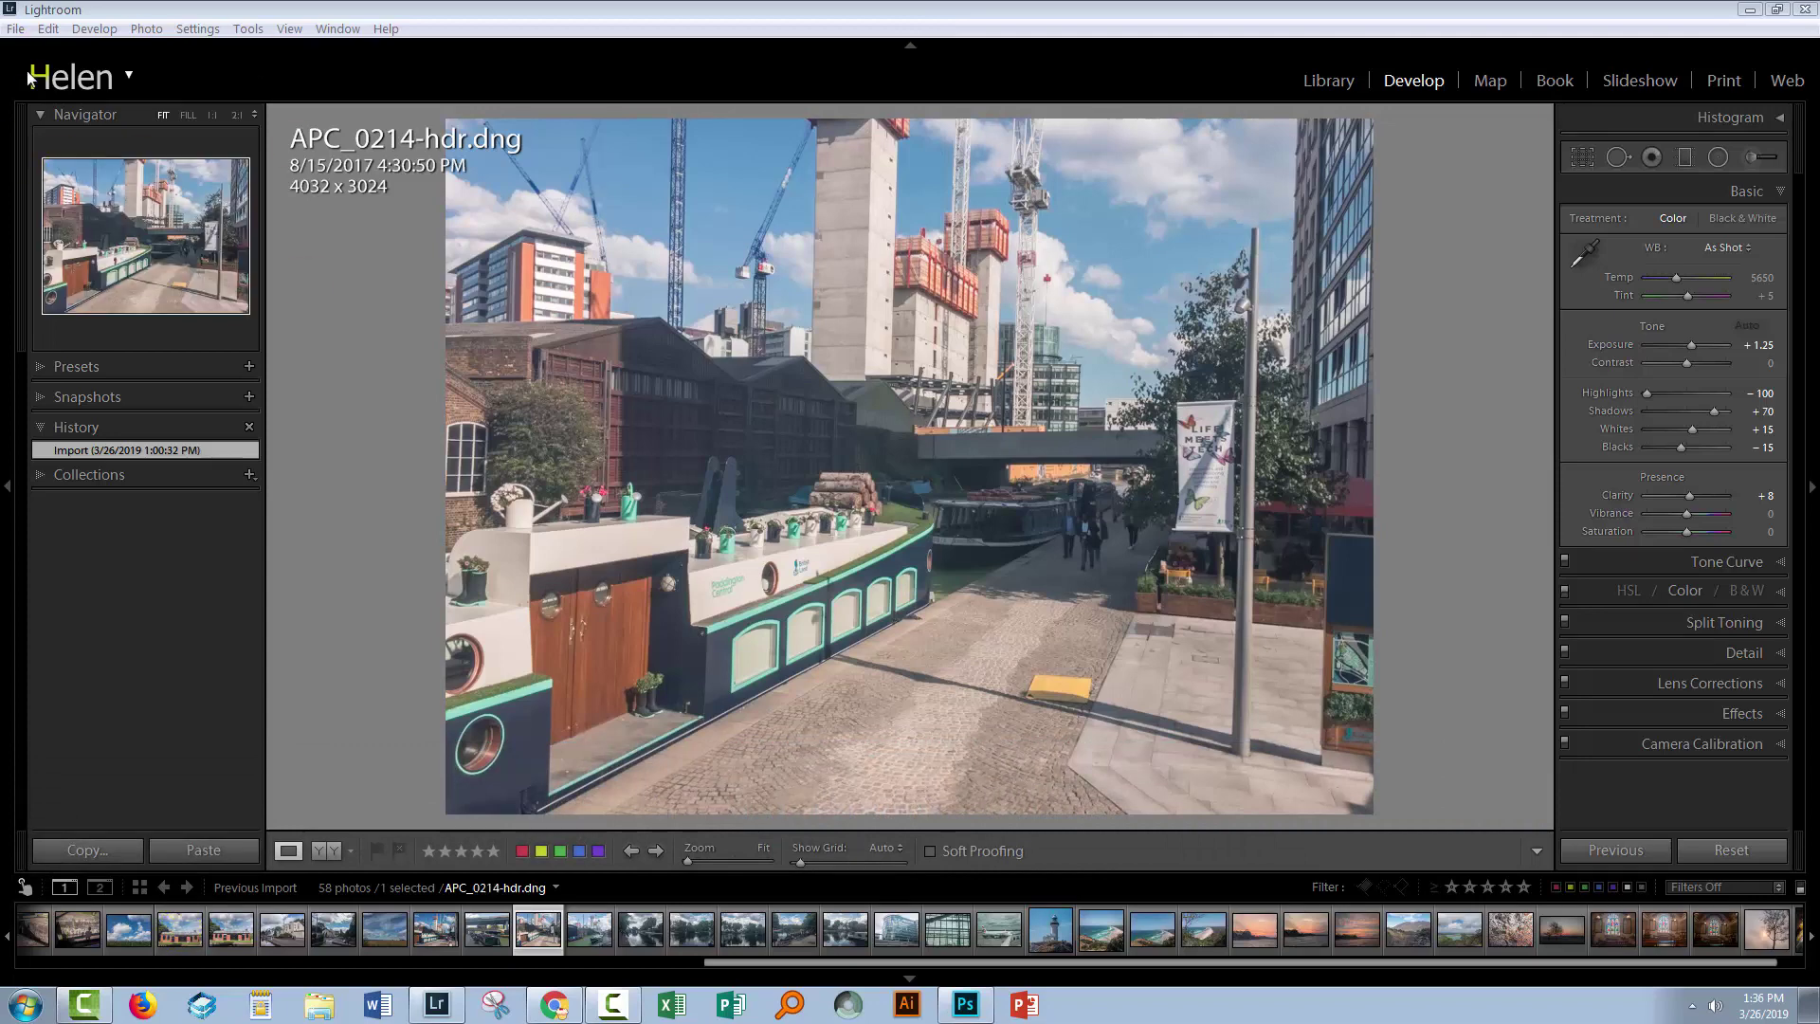
- Browse filmstrip photos such as canal photo APC_0202, ending on the corn-field APC_0169-hdr.dng
click(123, 931)
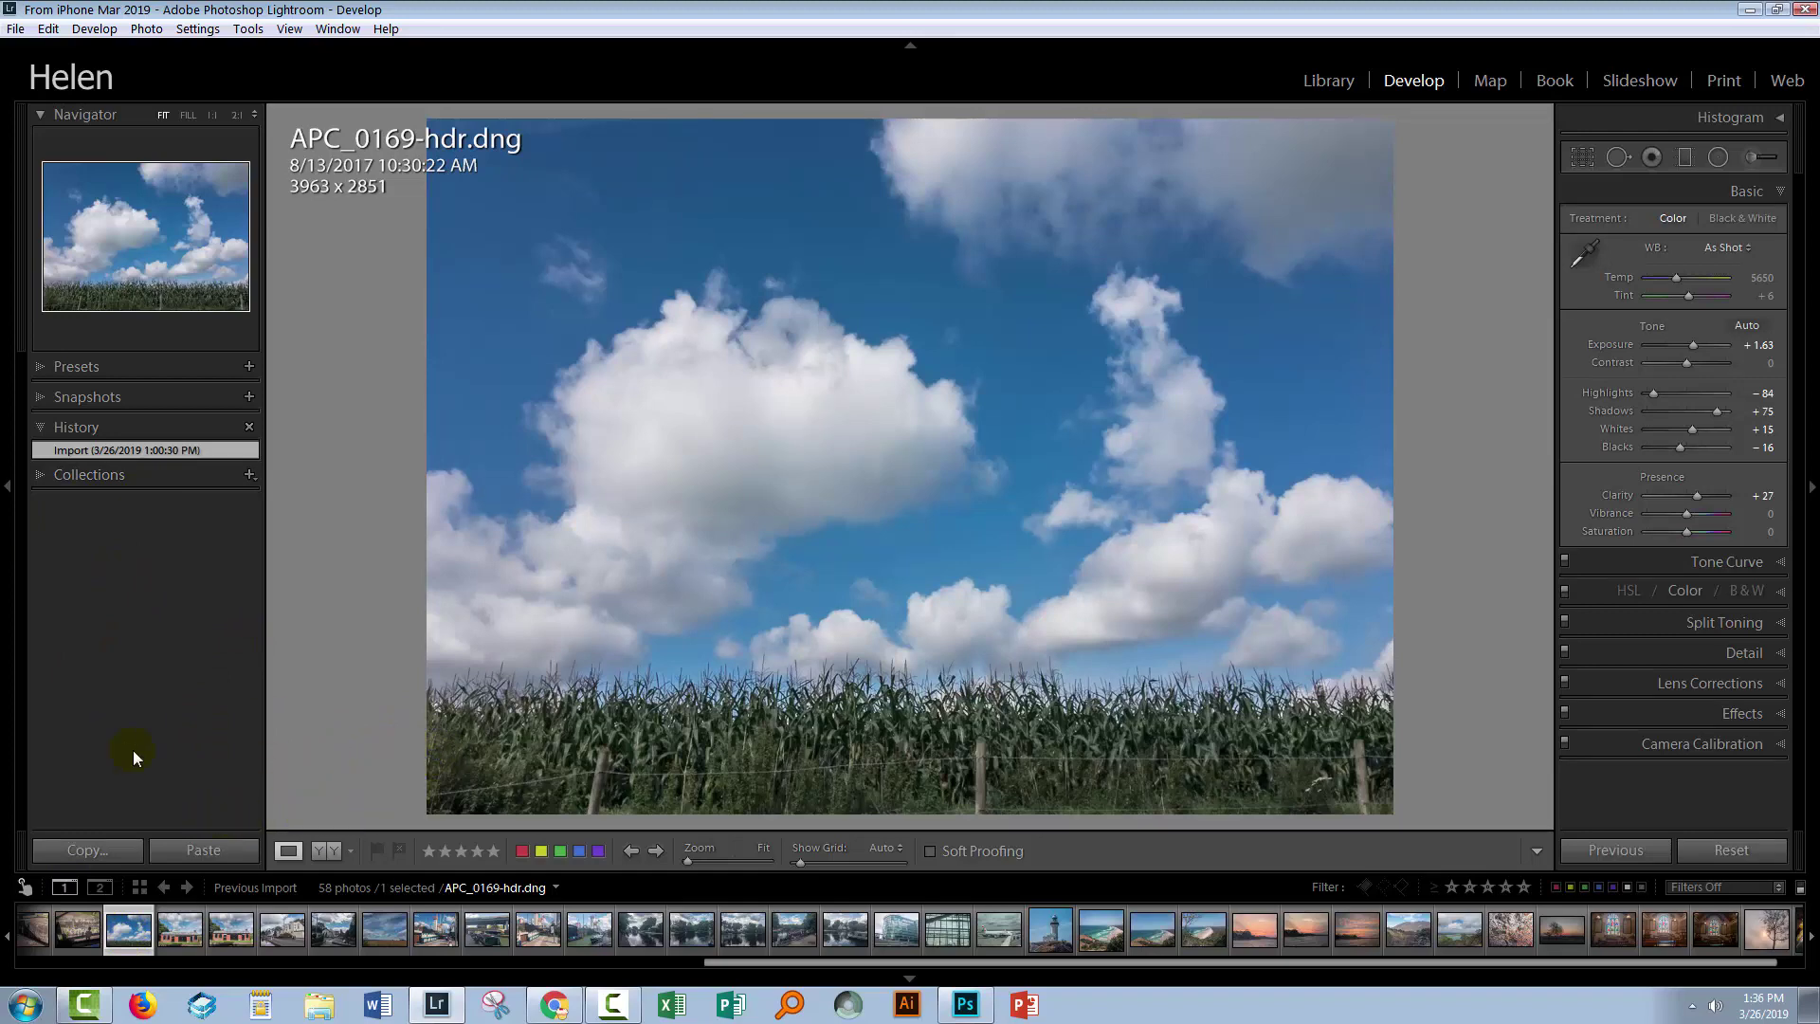
click(390, 932)
click(441, 932)
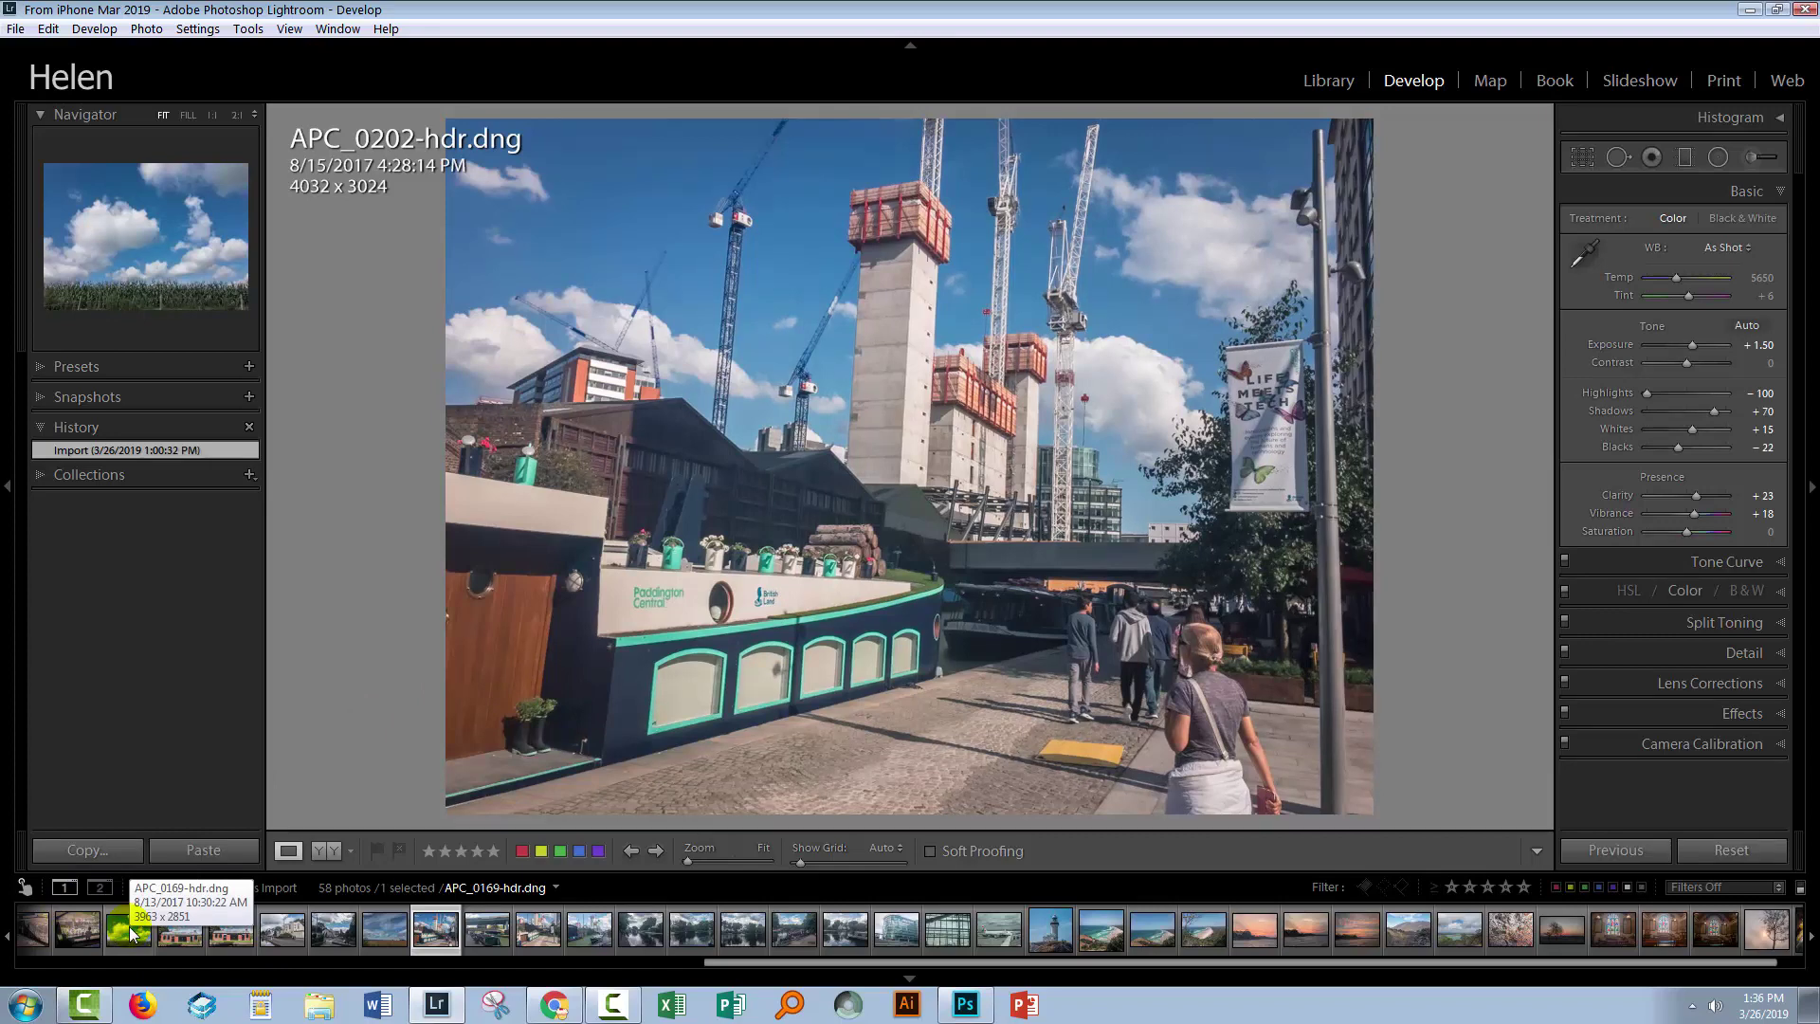
click(130, 933)
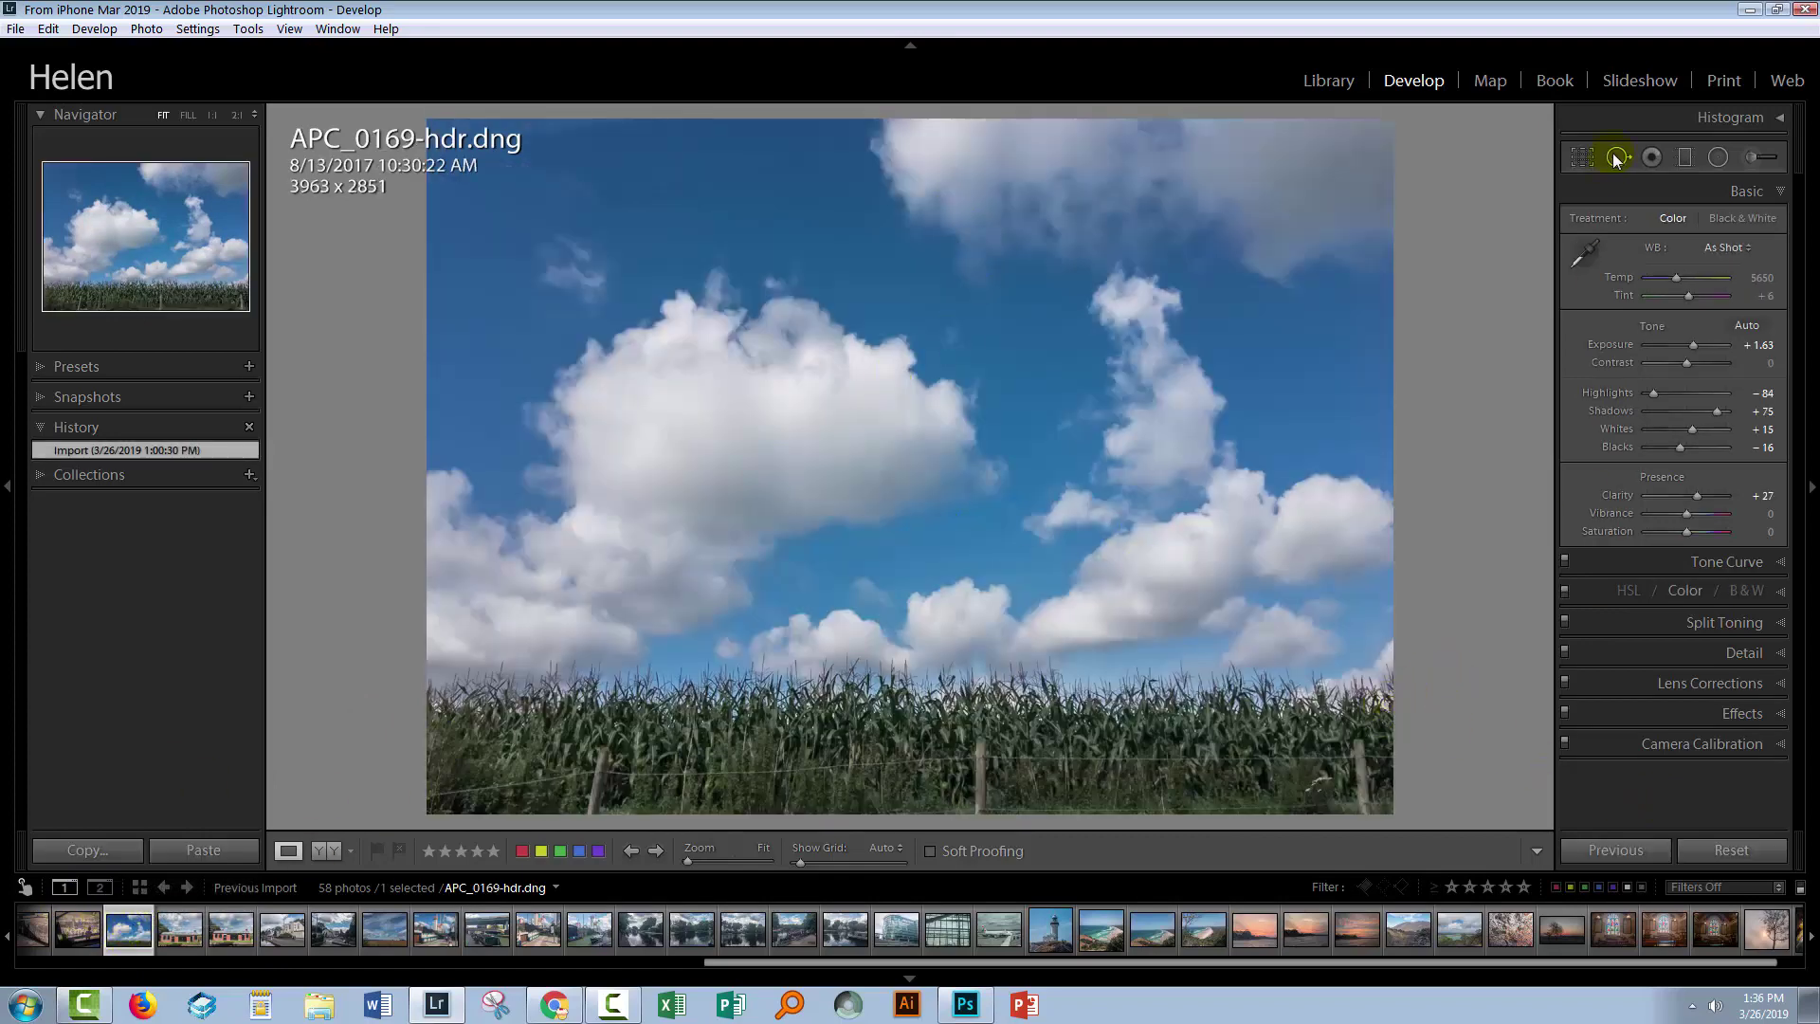
click(1731, 850)
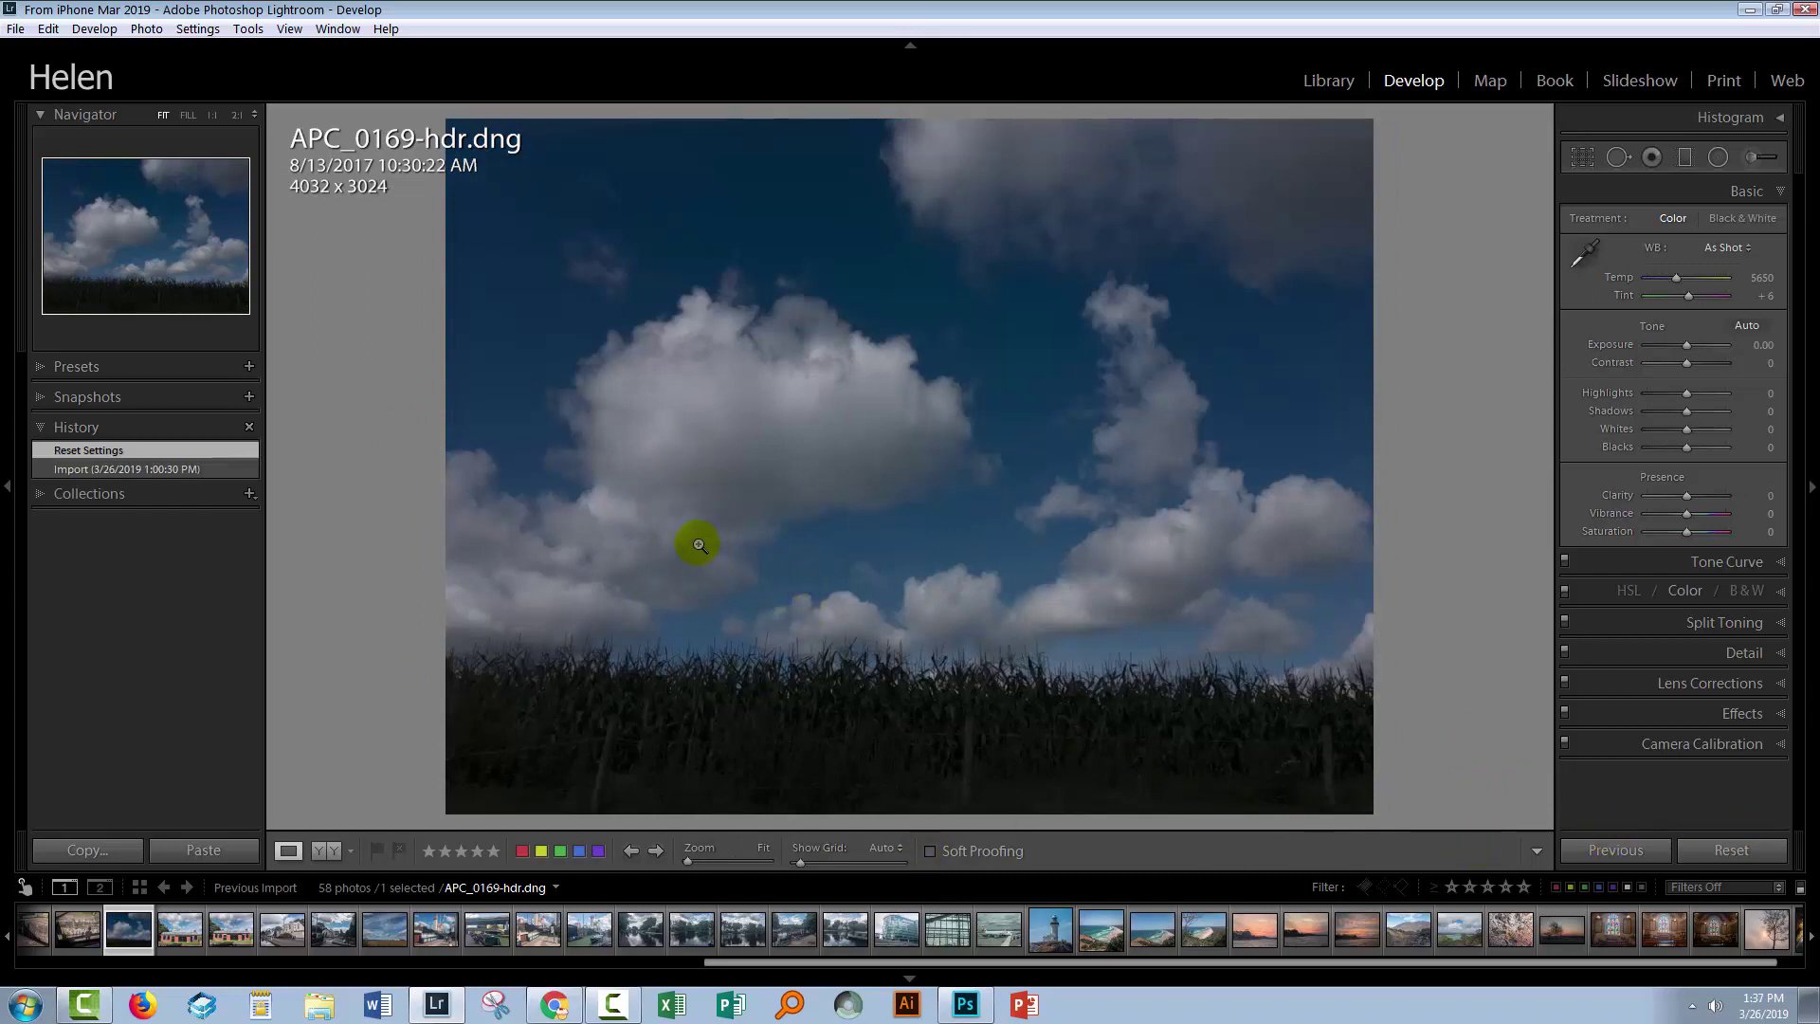
key(ctrl+z)
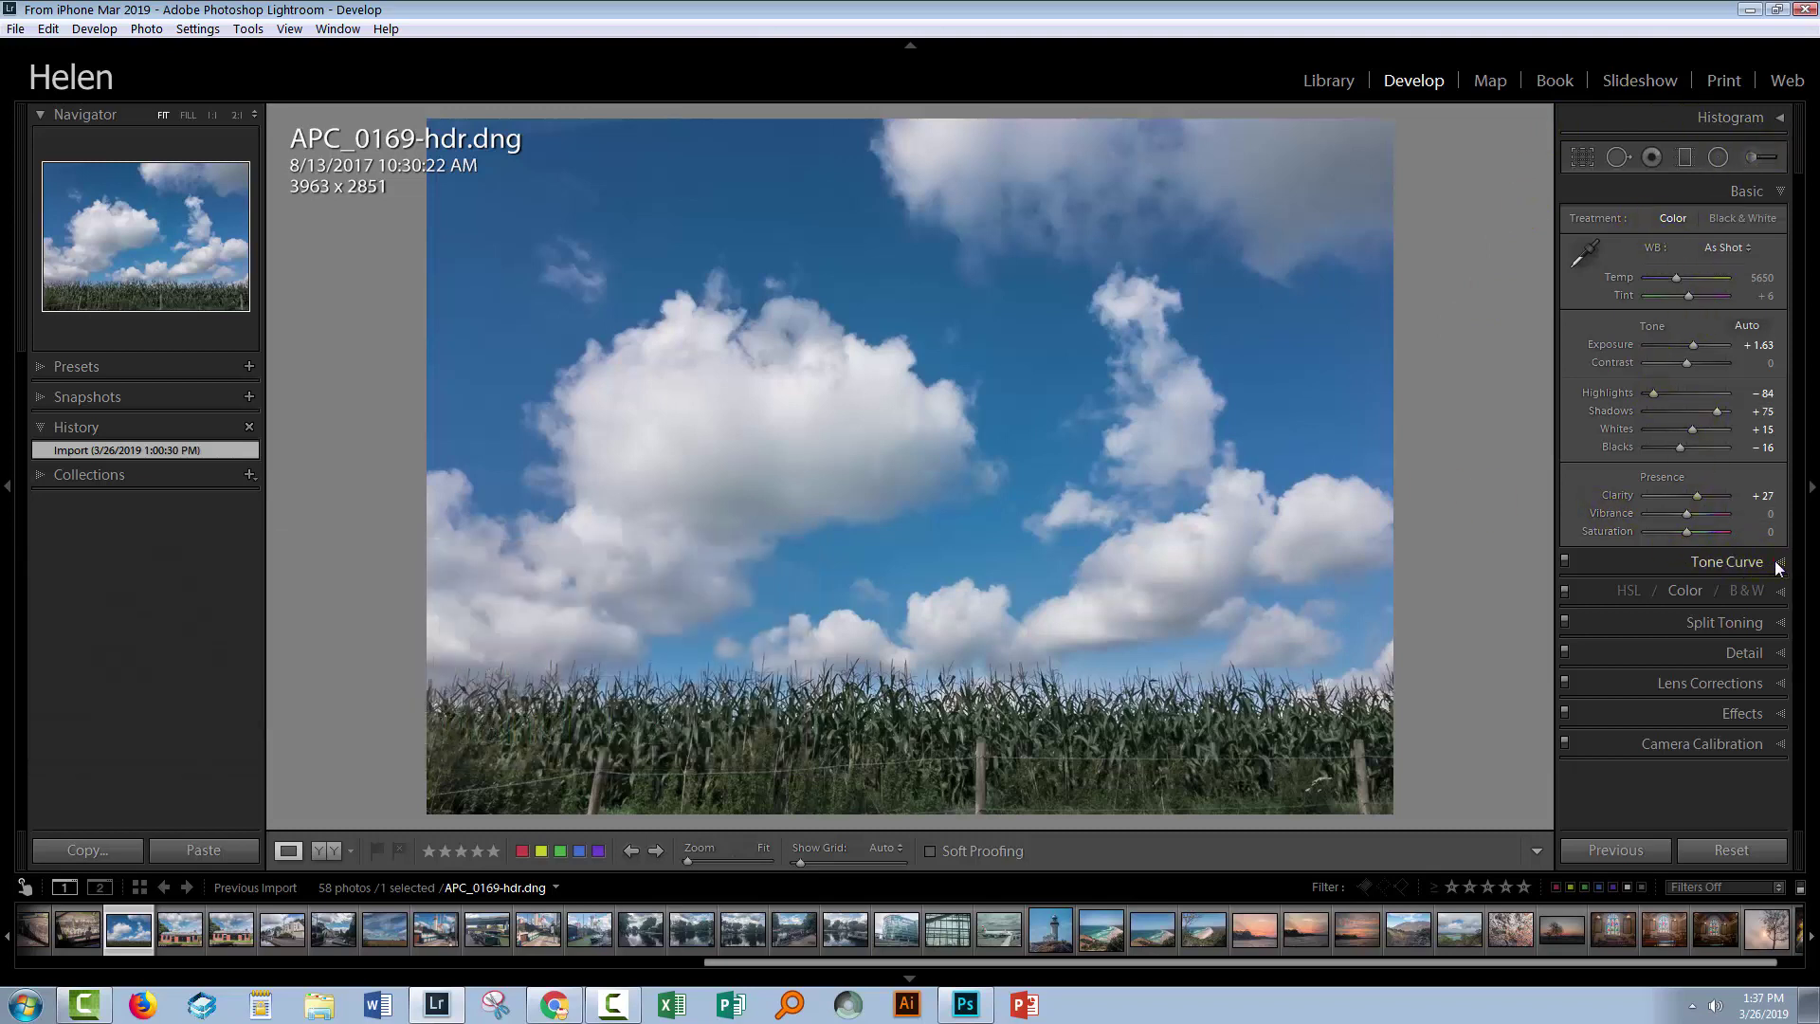
- Expand the Detail panel showing sharpening Amount 108, Radius 1.4, Masking 71, Luminance 10
click(1744, 652)
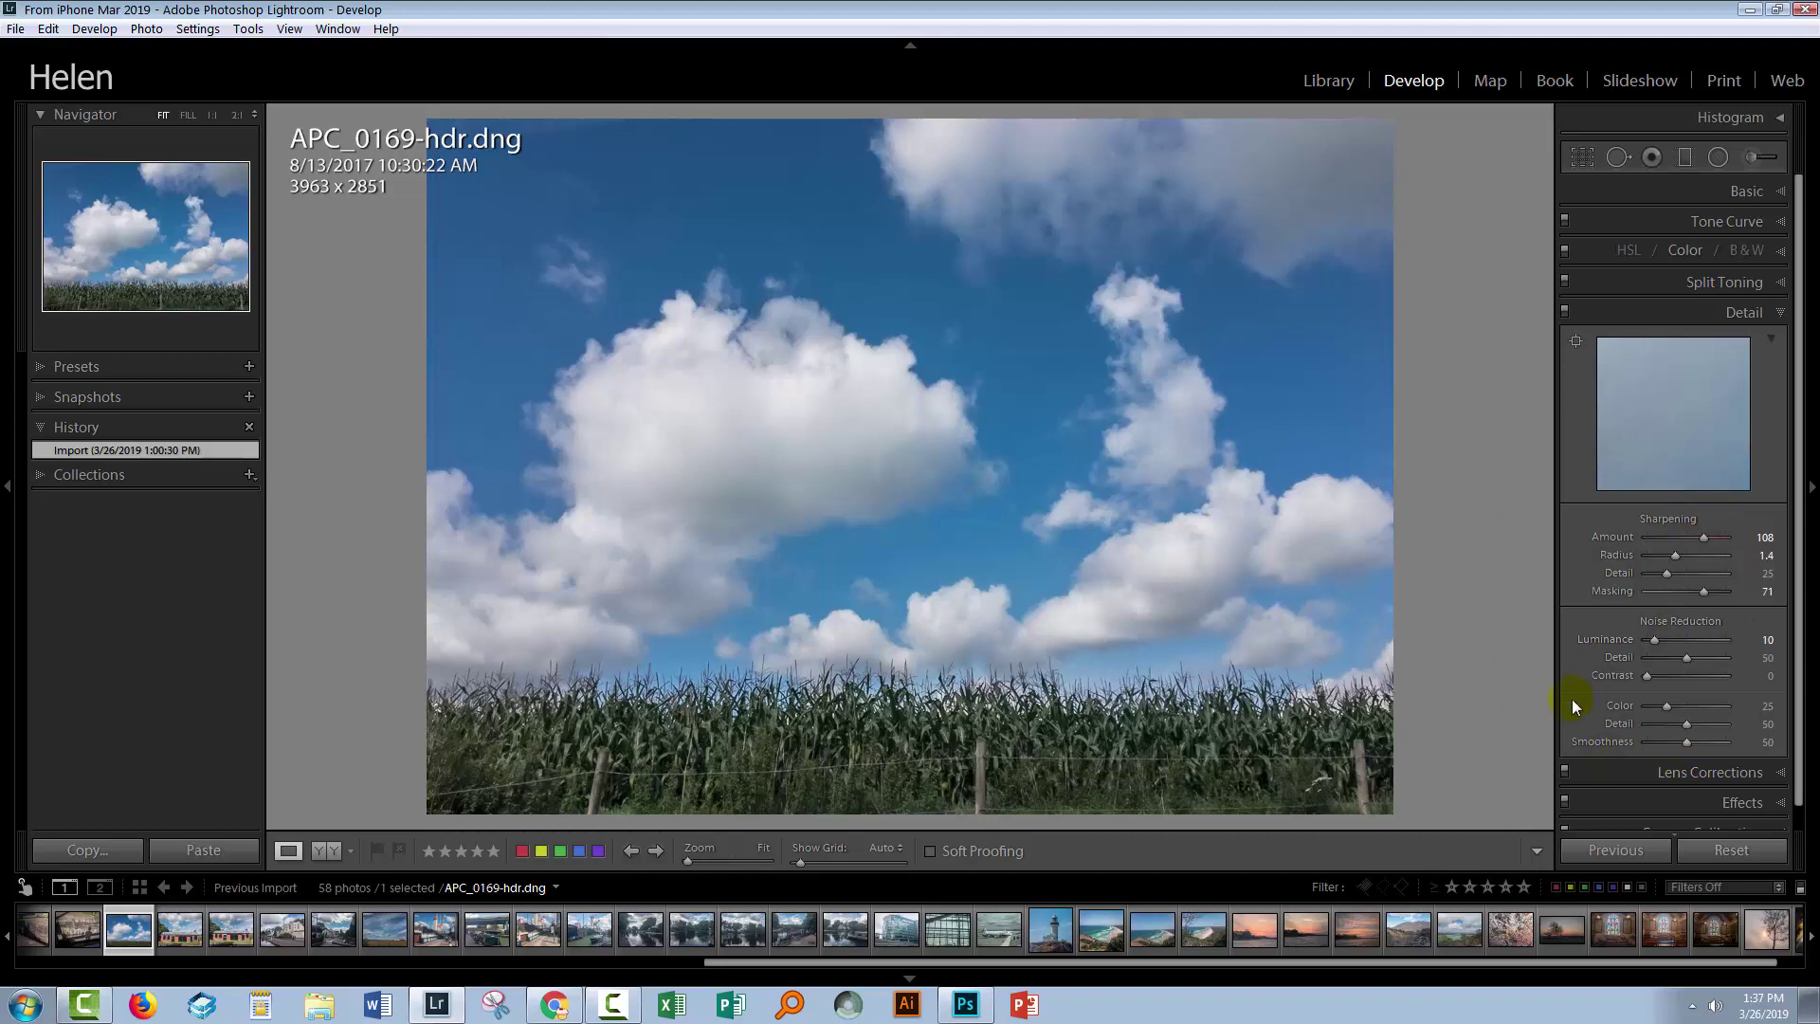